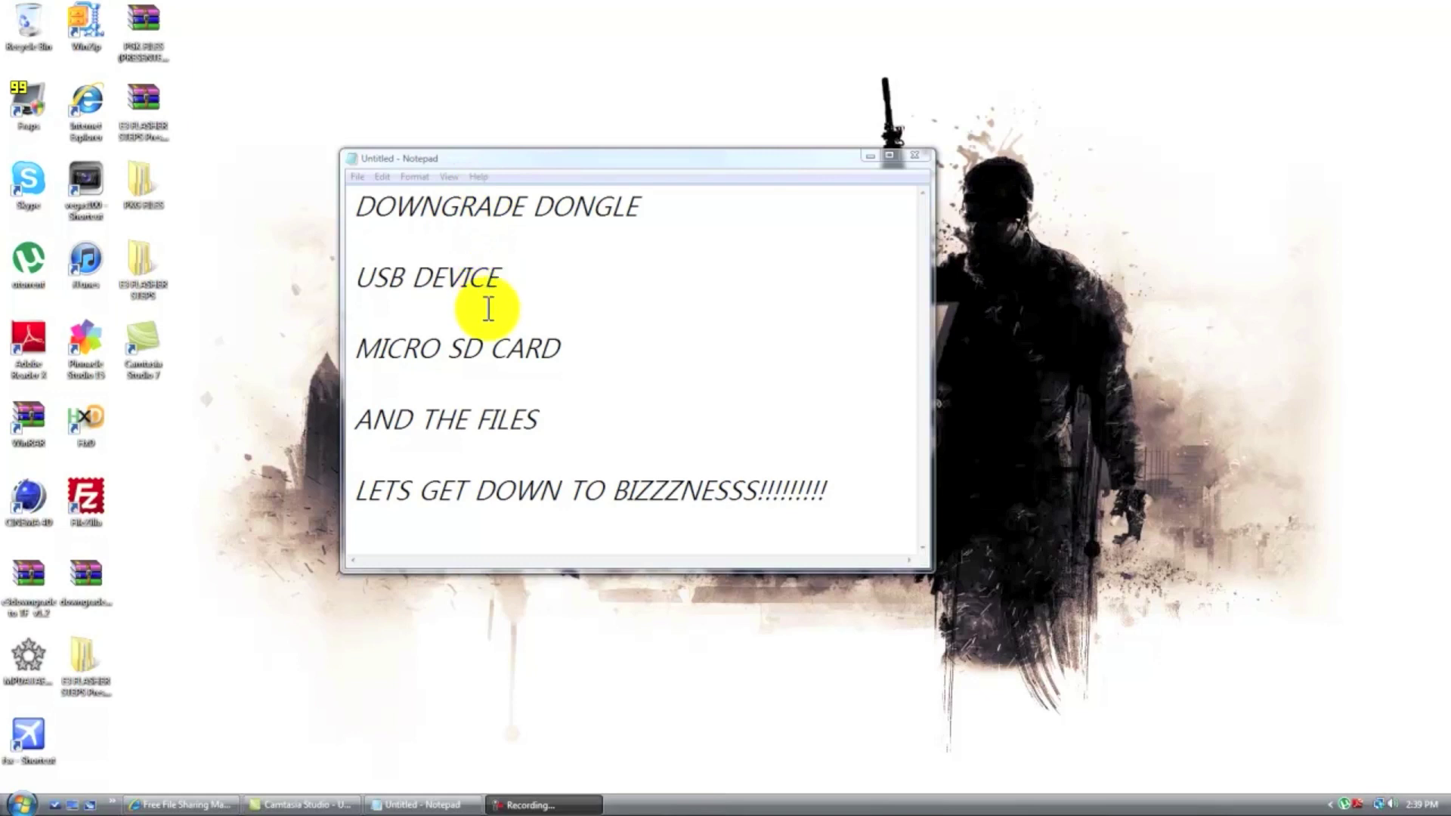
Move the Notepad checklist to the upper right and regroup the flasher folder icons into a new column
{"action": "left_click_drag", "start_coordinate": [553, 158], "coordinate": [867, 128]}
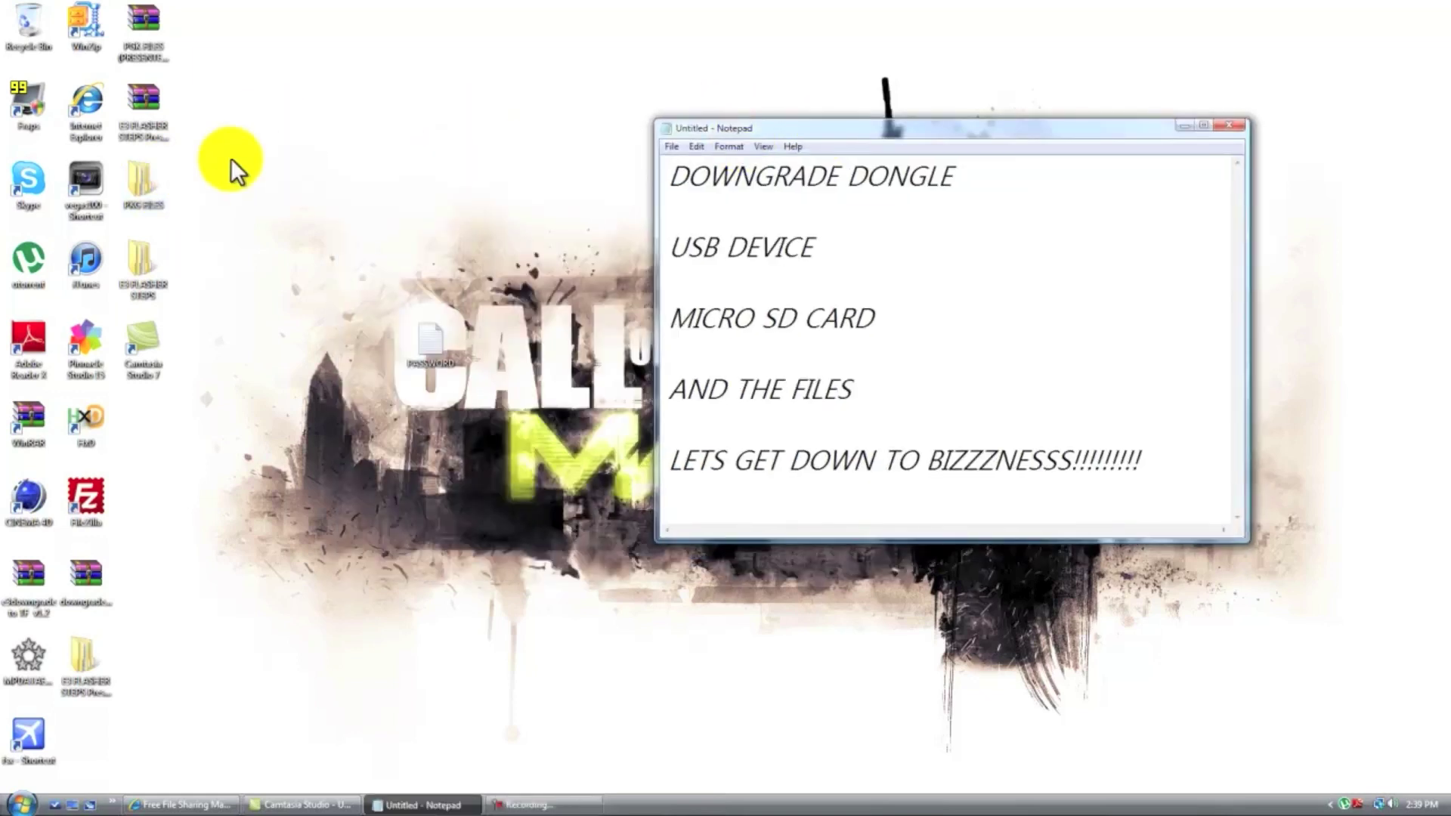
{"action": "left_click_drag", "start_coordinate": [157, 135], "coordinate": [430, 124]}
{"action": "left_click_drag", "start_coordinate": [442, 182], "coordinate": [214, 129]}
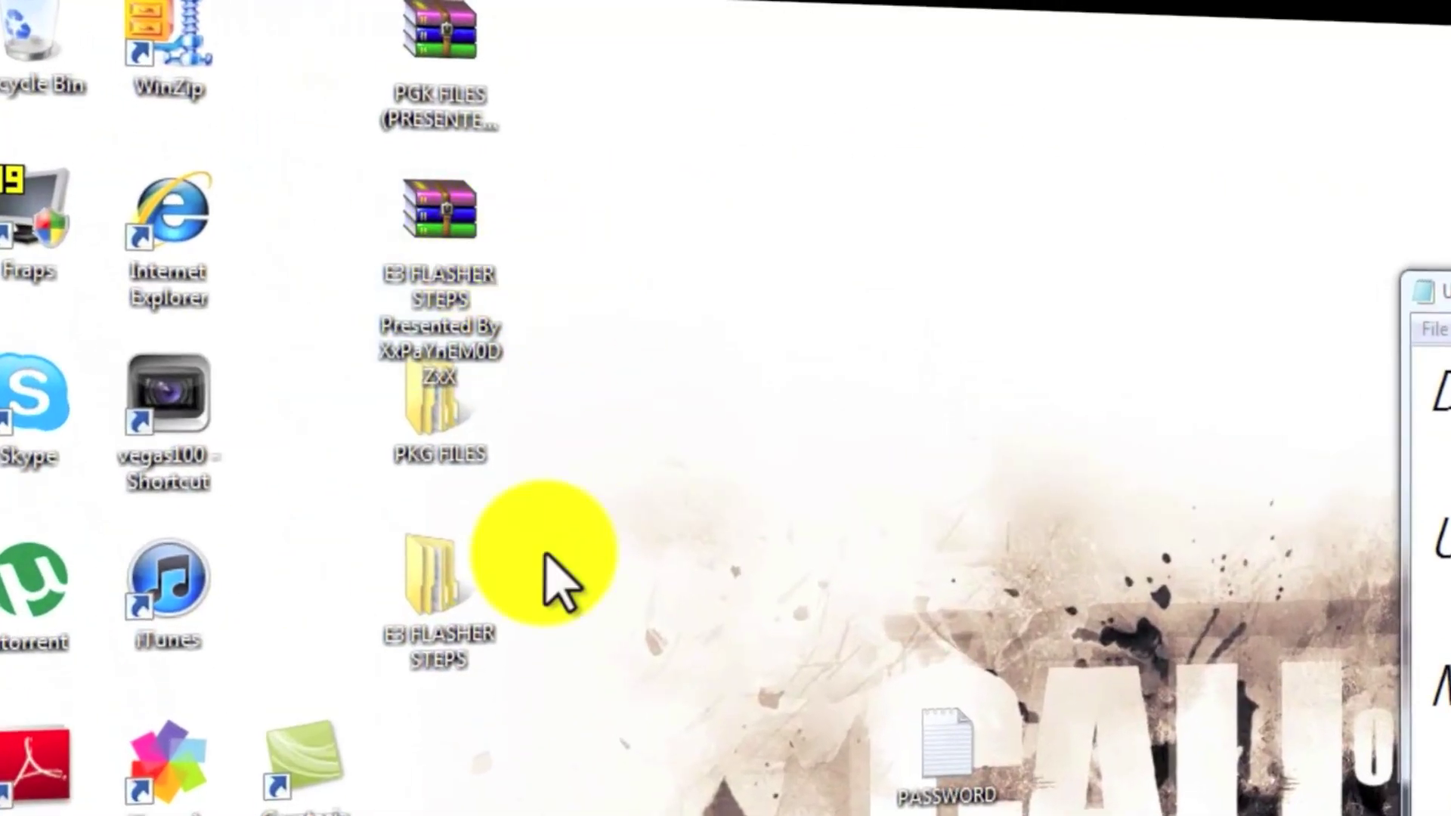
Open and close the E3 FLASHER STEPS folder, then move the PASSWORD file further left
{"action": "double_click", "coordinate": [452, 594]}
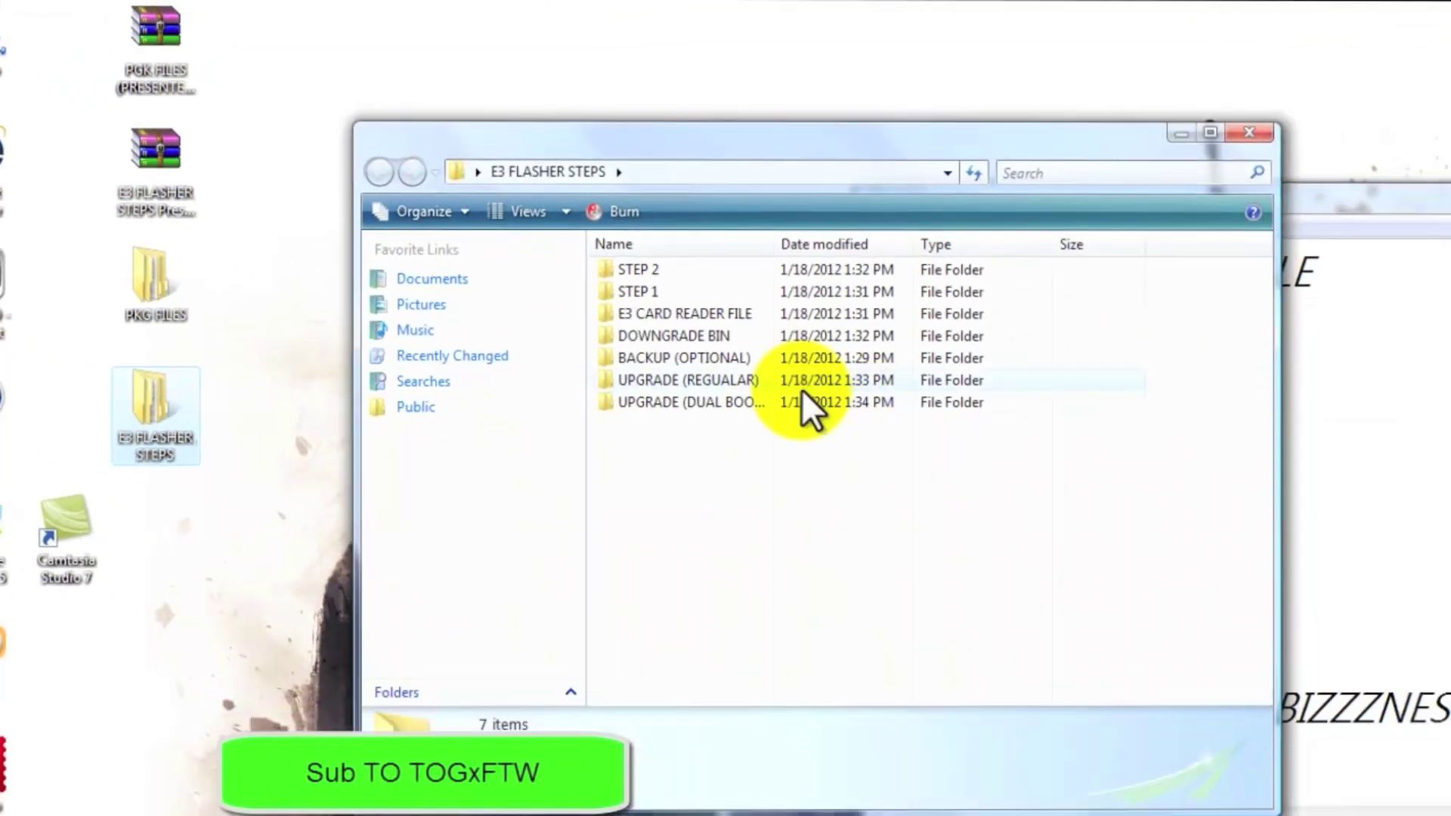
{"action": "left_click_drag", "start_coordinate": [683, 418], "coordinate": [706, 479]}
{"action": "left_click", "coordinate": [1207, 130]}
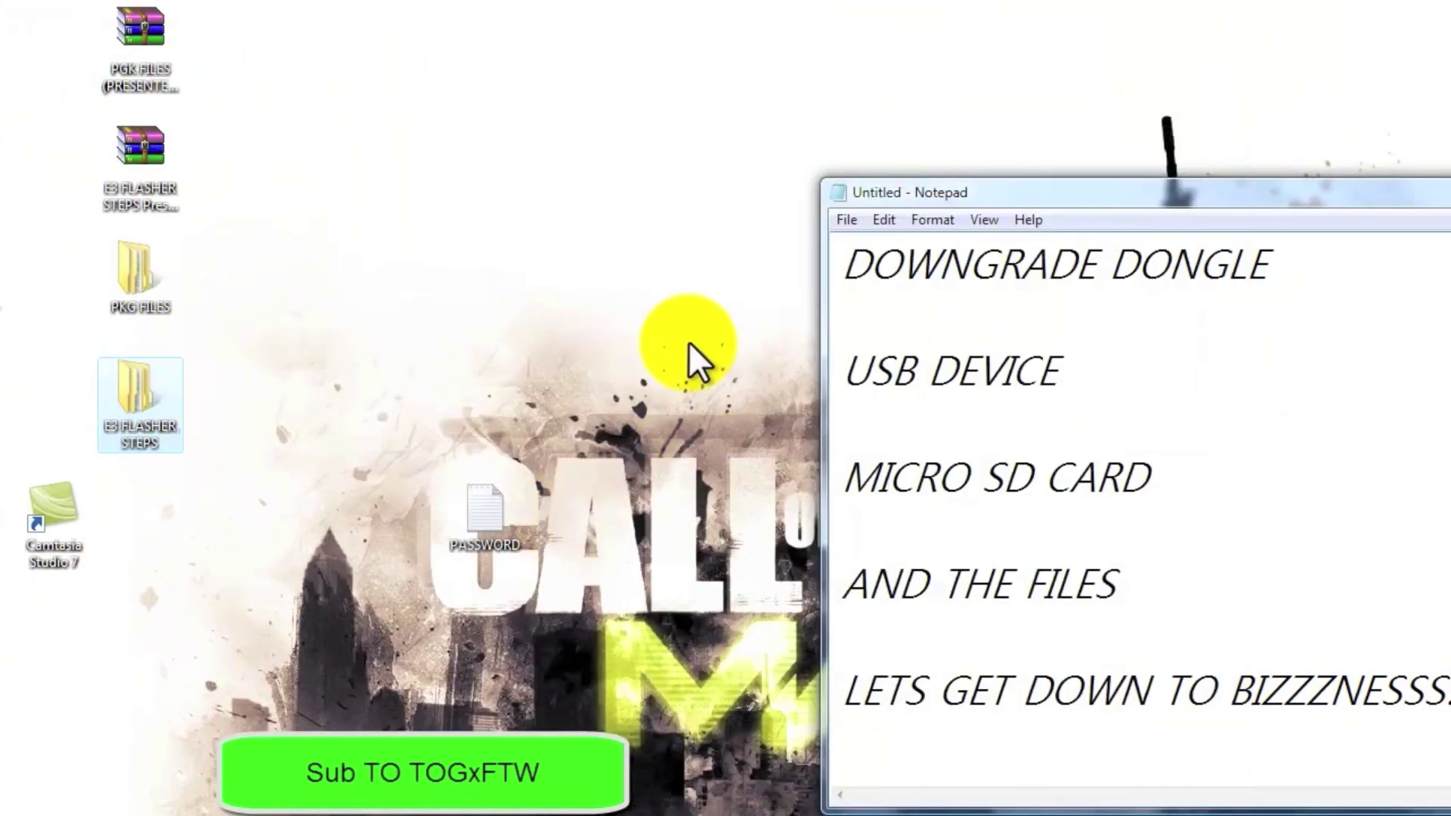
{"action": "left_click_drag", "start_coordinate": [486, 511], "coordinate": [65, 637]}
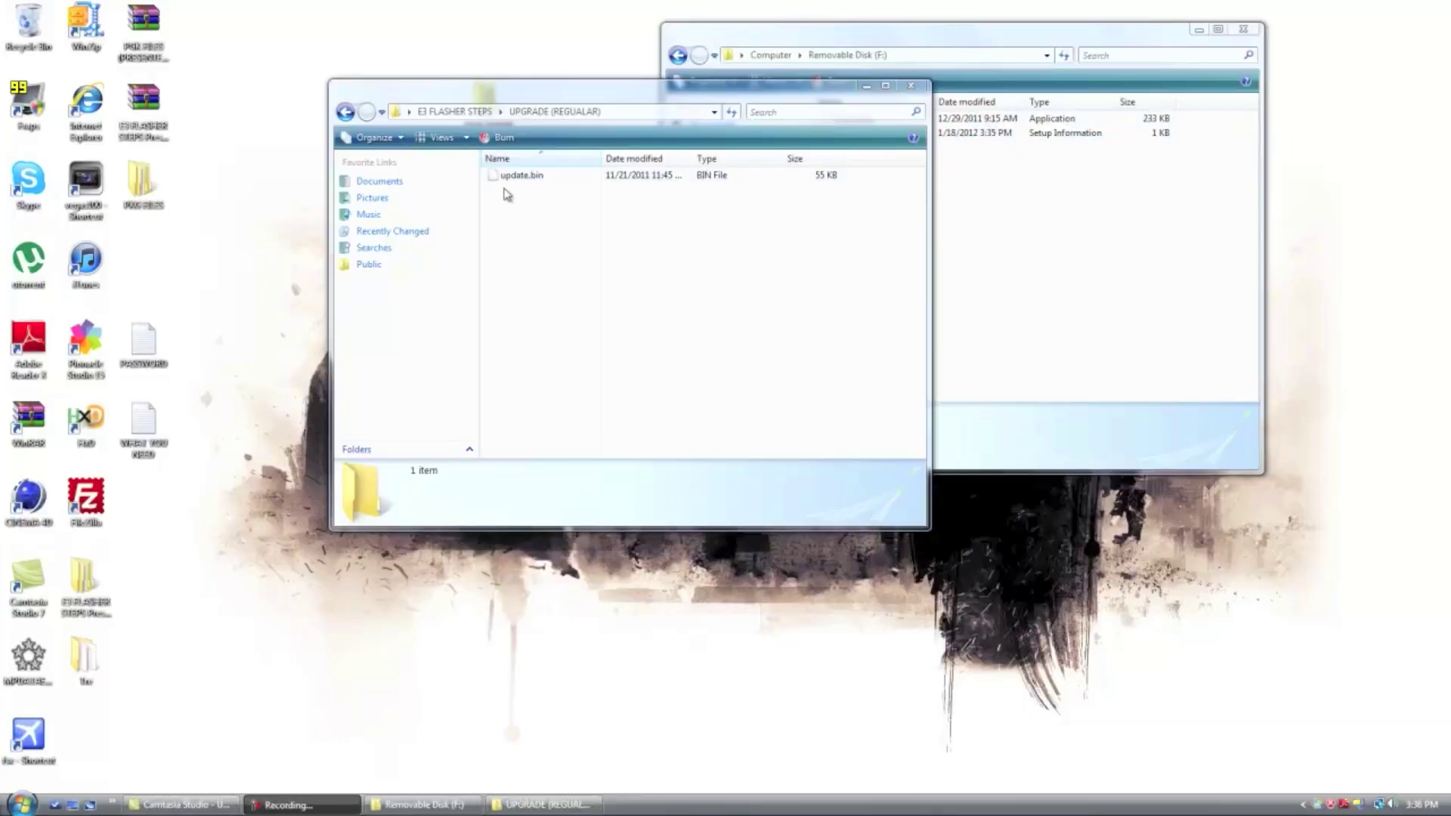
Open E3 FLASHER STEPS > UPGRADE (REGUALAR) and copy update.bin onto Removable Disk (F:)
{"action": "left_click", "coordinate": [911, 86]}
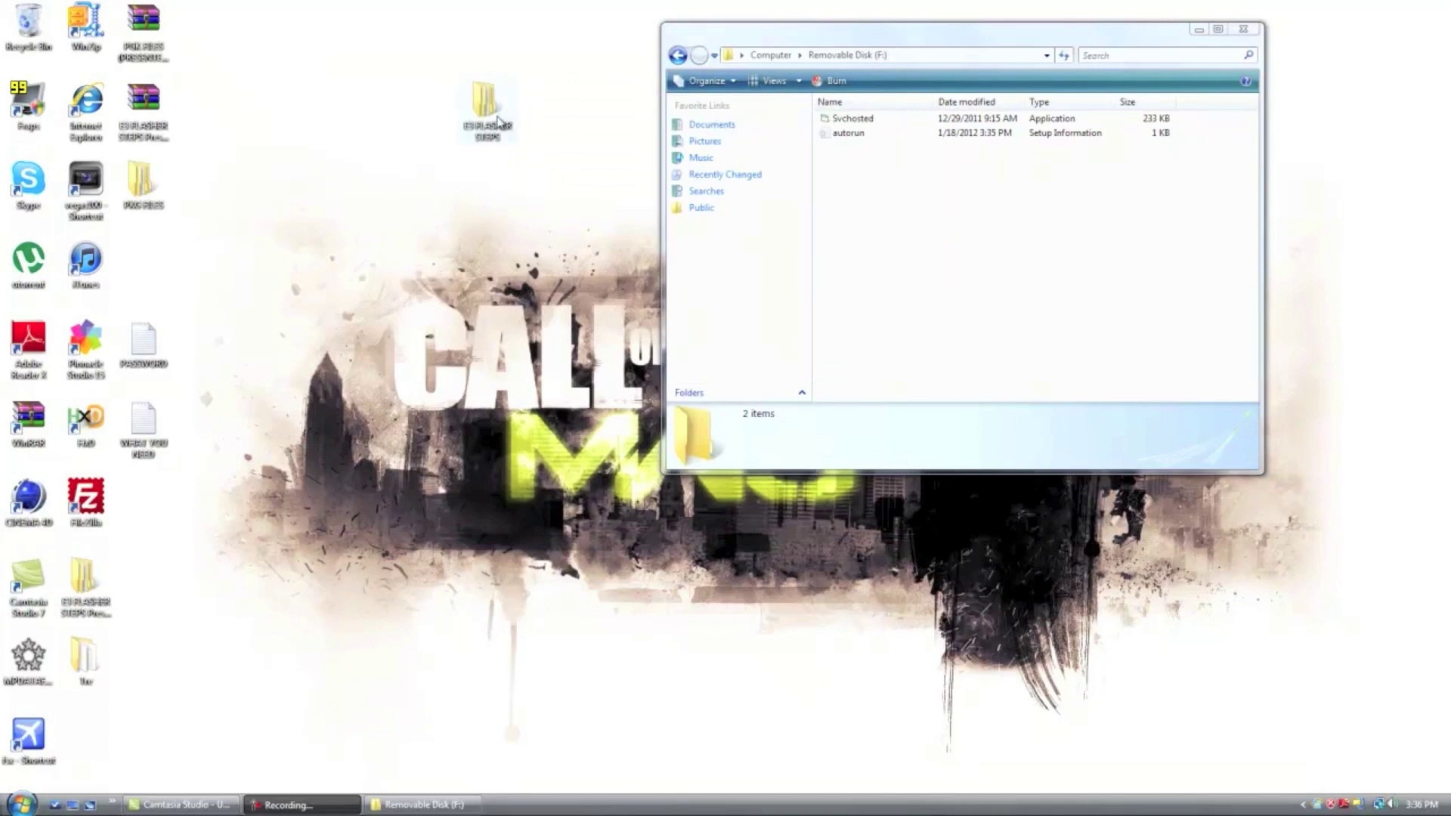
{"action": "double_click", "coordinate": [487, 106]}
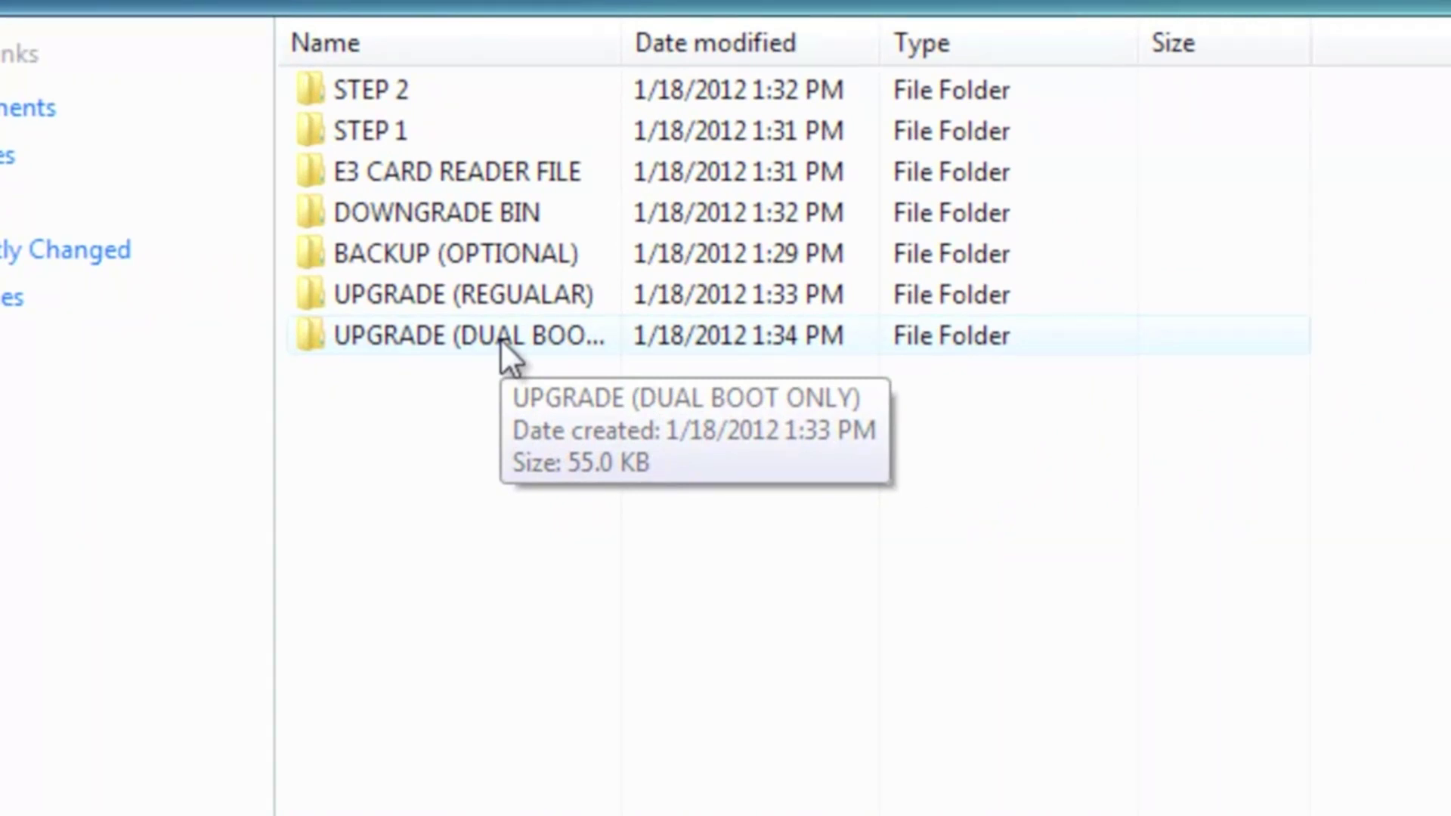
{"action": "left_click", "coordinate": [569, 298]}
{"action": "double_click", "coordinate": [567, 296]}
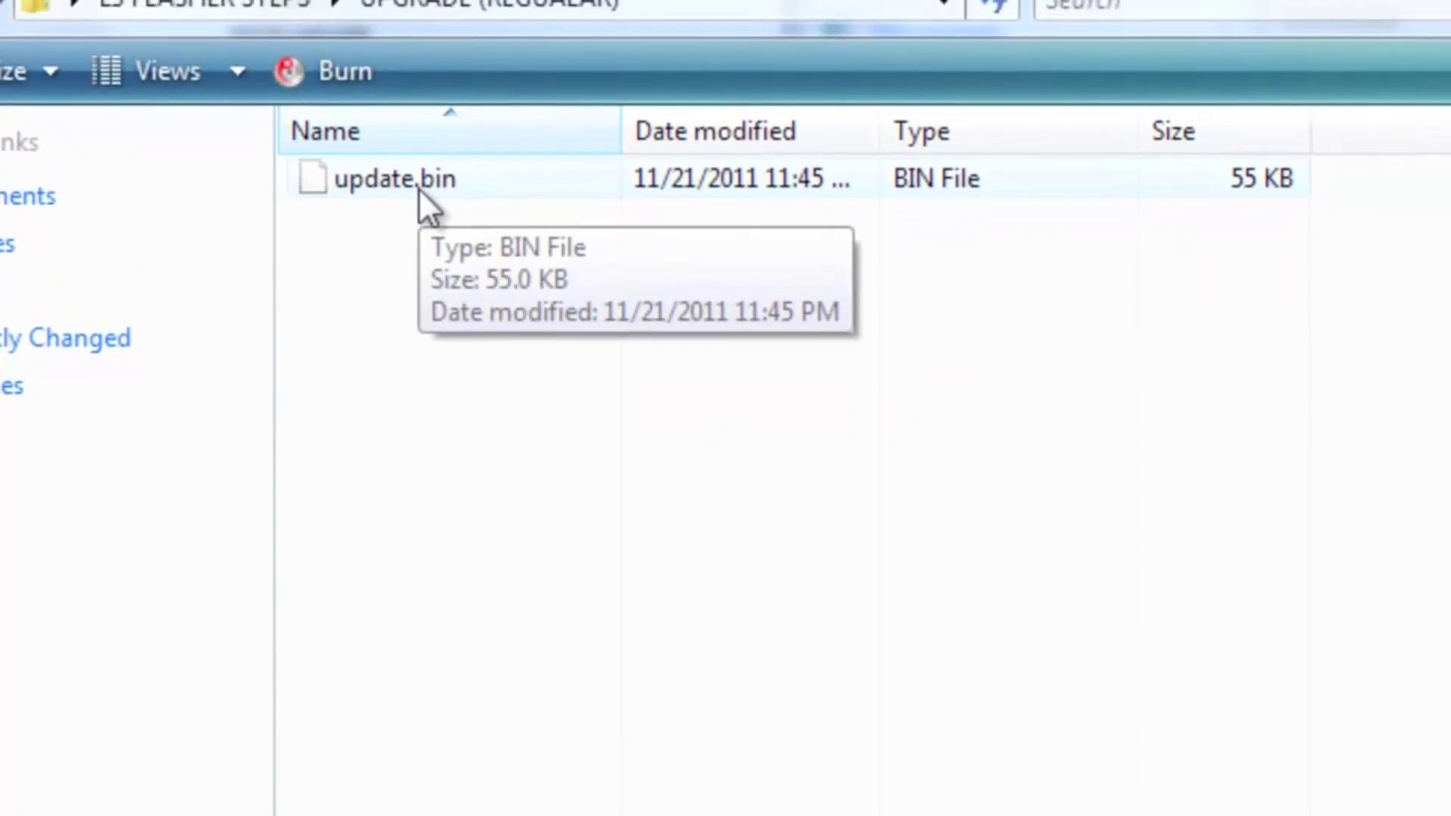
{"action": "left_click_drag", "start_coordinate": [419, 188], "coordinate": [835, 386]}
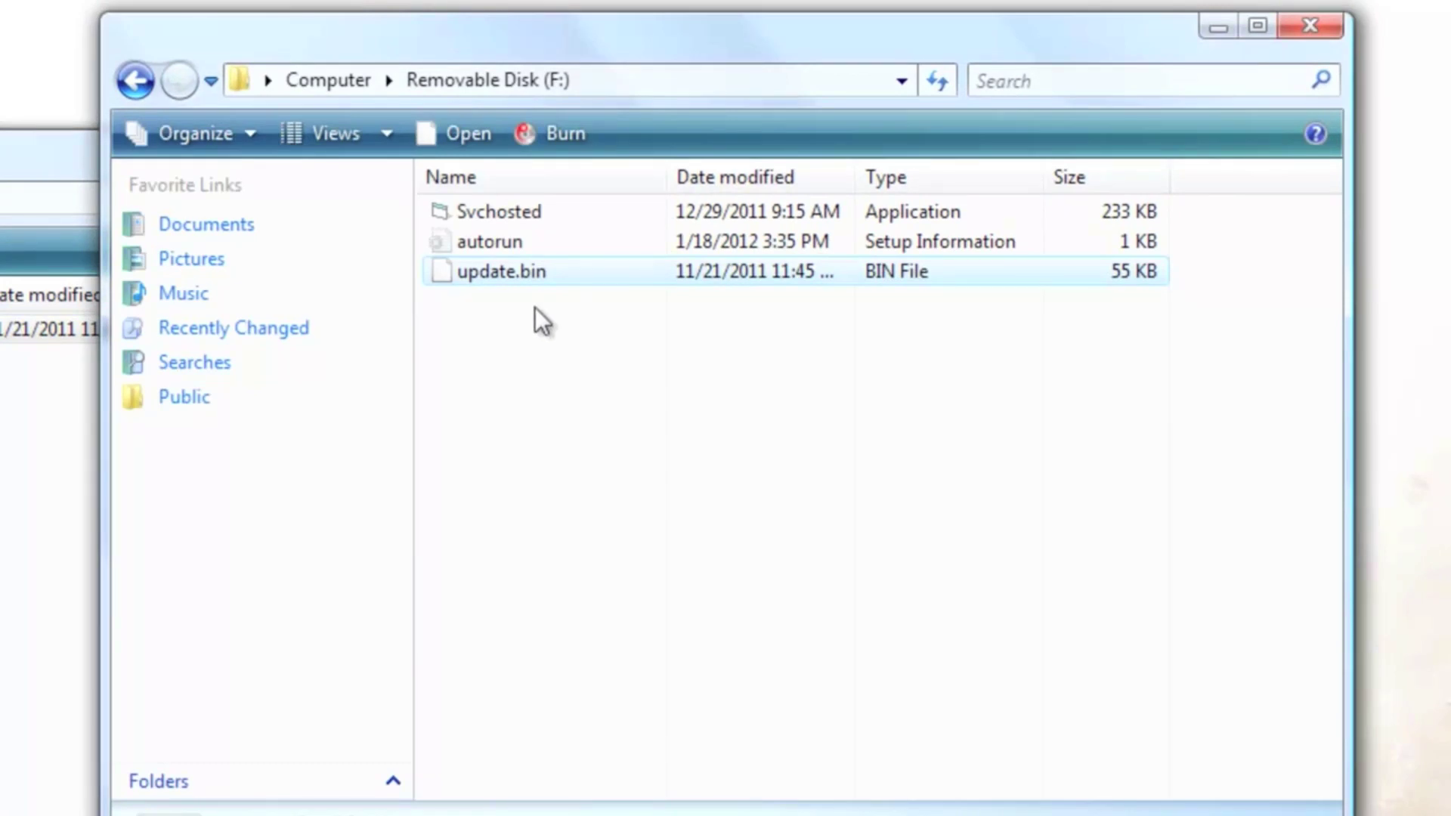
Permanently delete Svchosted and autorun from Removable Disk (F:) and close the drive window
{"action": "left_click_drag", "start_coordinate": [1225, 220], "coordinate": [1061, 257]}
{"action": "key", "text": "Delete"}
{"action": "key", "text": "Return"}
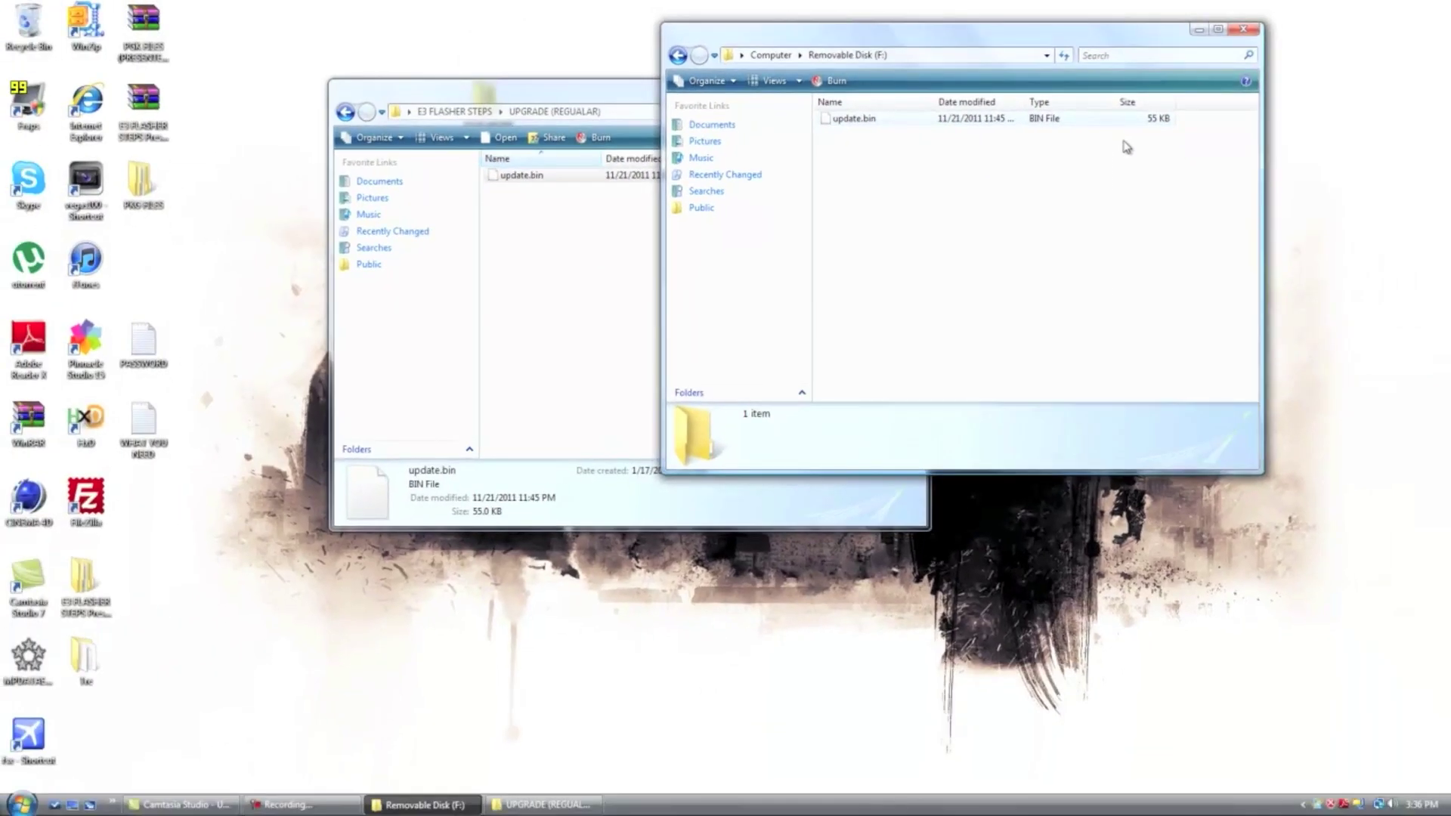
{"action": "key", "text": "alt+F4"}
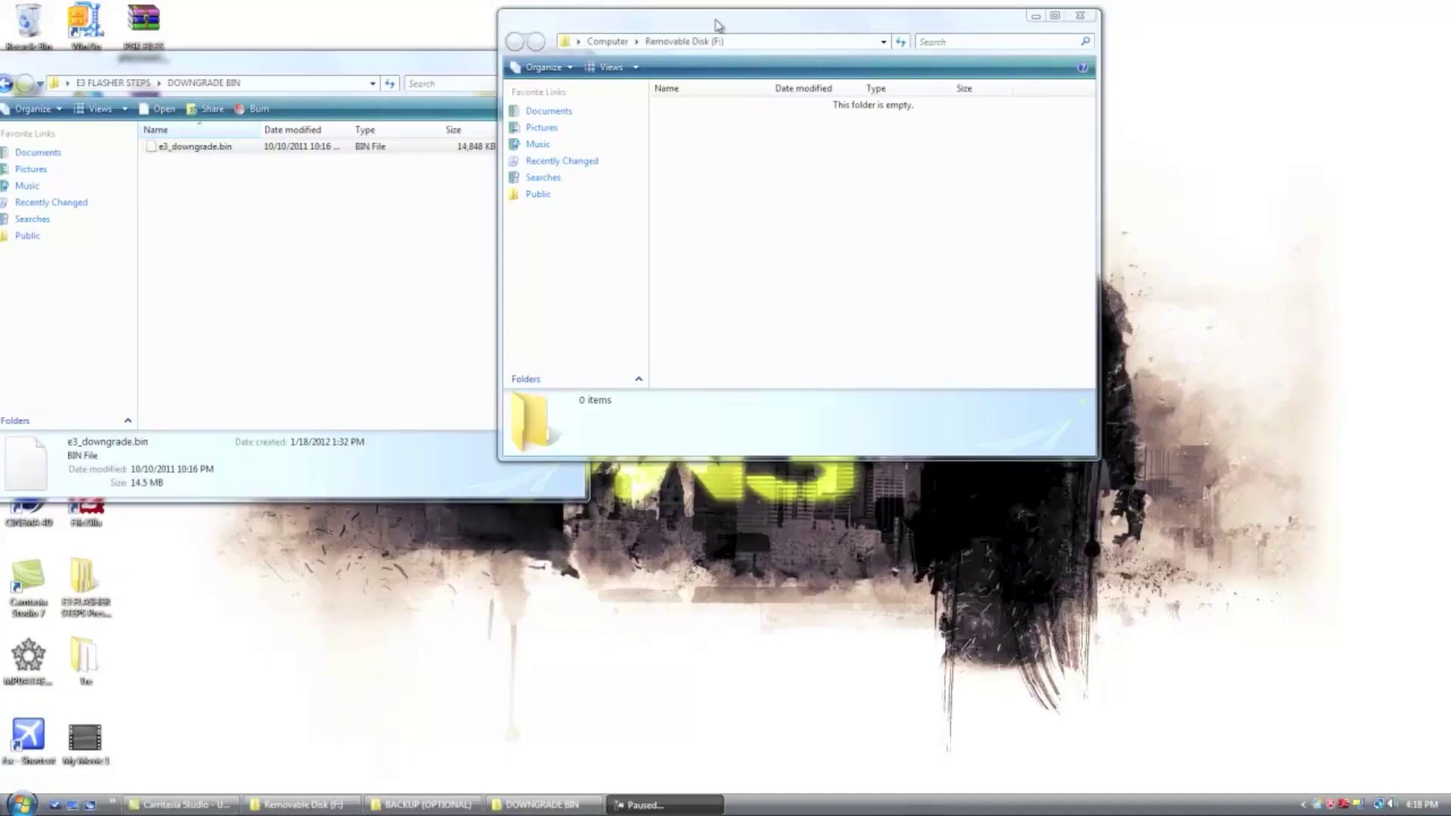
Arrange the DOWNGRADE BIN and Removable Disk (F:) windows side by side, minimizing E3 FLASHER STEPS
{"action": "left_click_drag", "start_coordinate": [889, 81], "coordinate": [934, 82]}
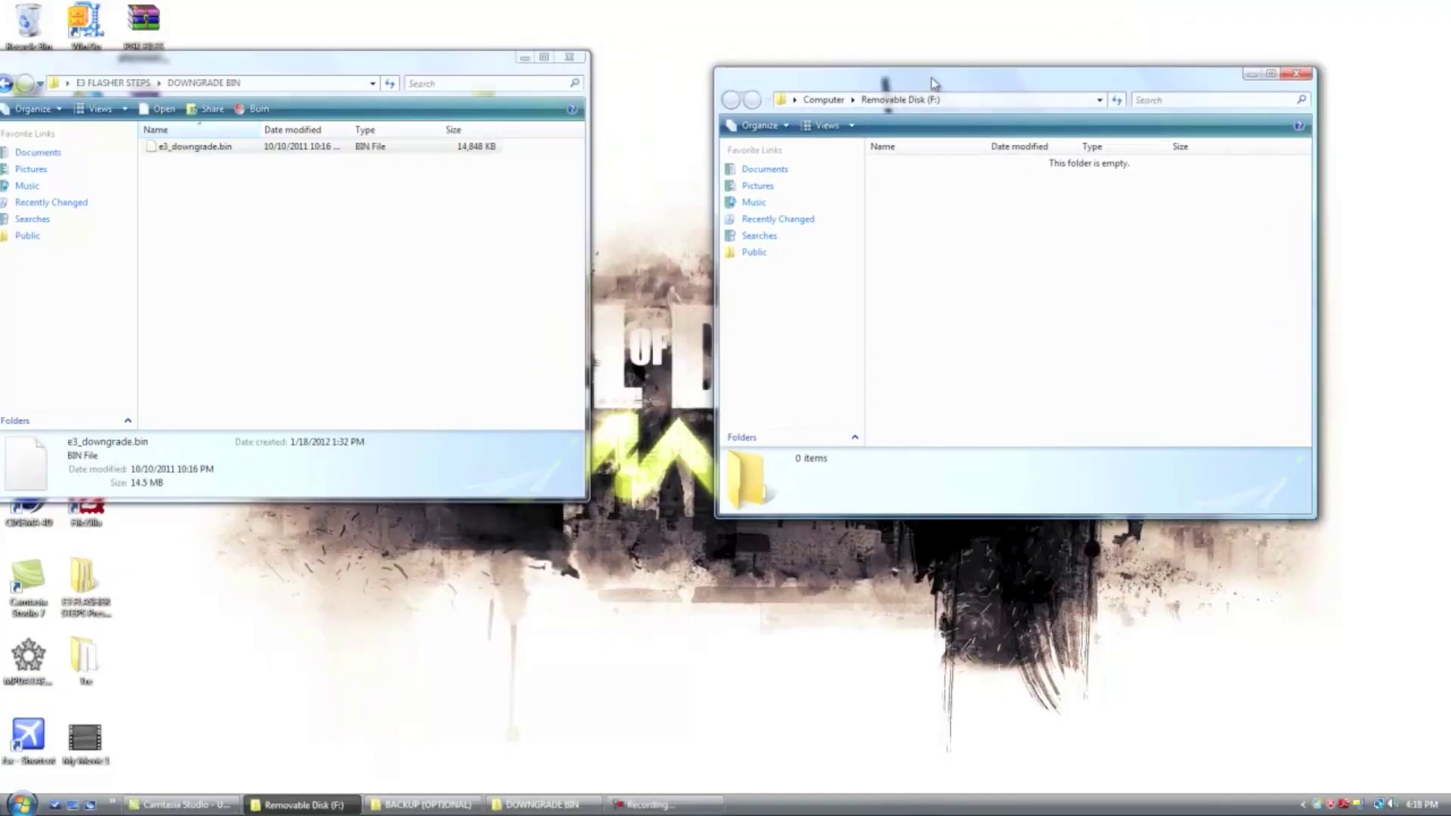
{"action": "left_click_drag", "start_coordinate": [372, 61], "coordinate": [451, 60]}
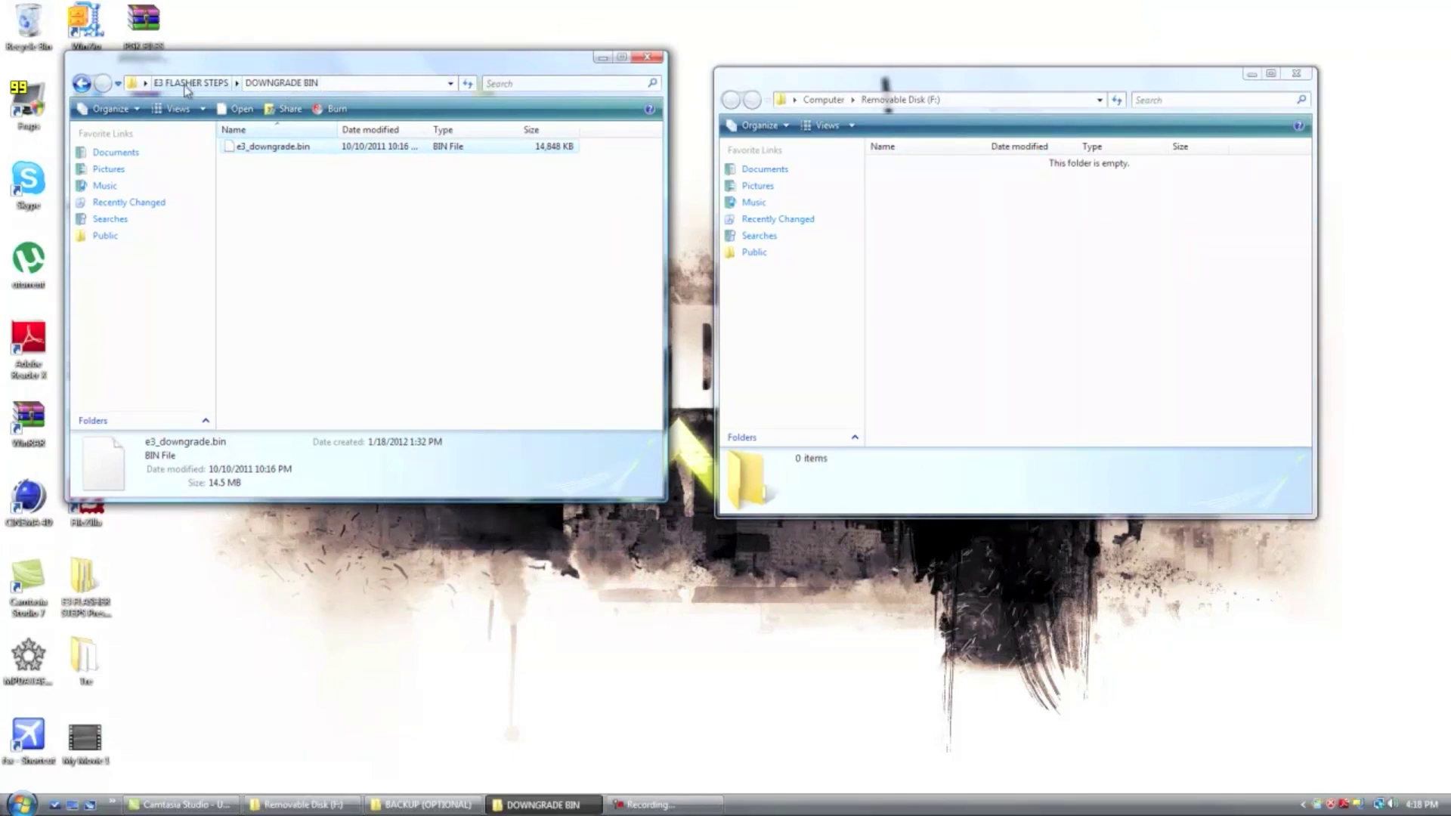
{"action": "left_click_drag", "start_coordinate": [211, 53], "coordinate": [666, 27]}
{"action": "double_click", "coordinate": [486, 123]}
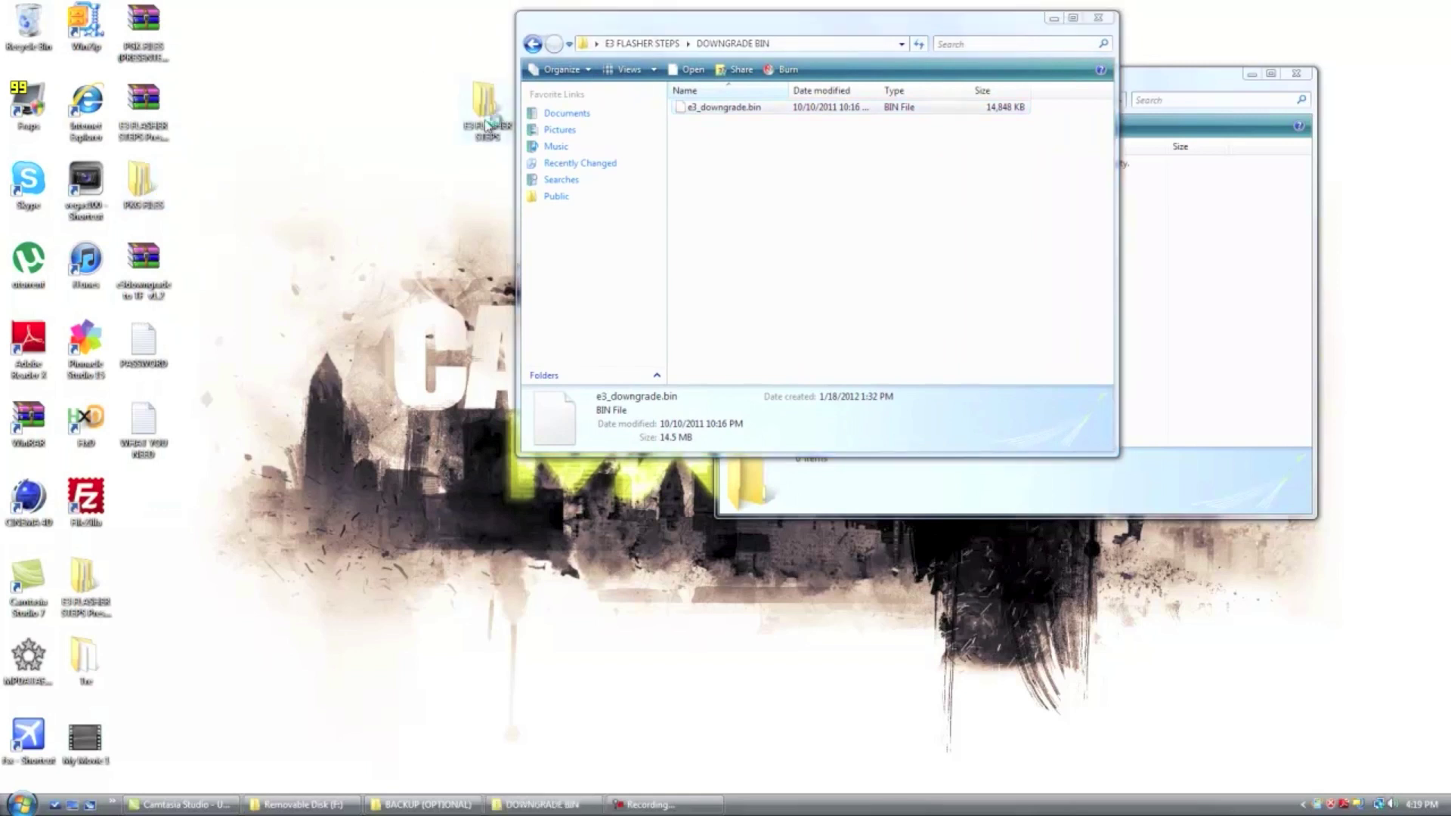
{"action": "left_click", "coordinate": [538, 218]}
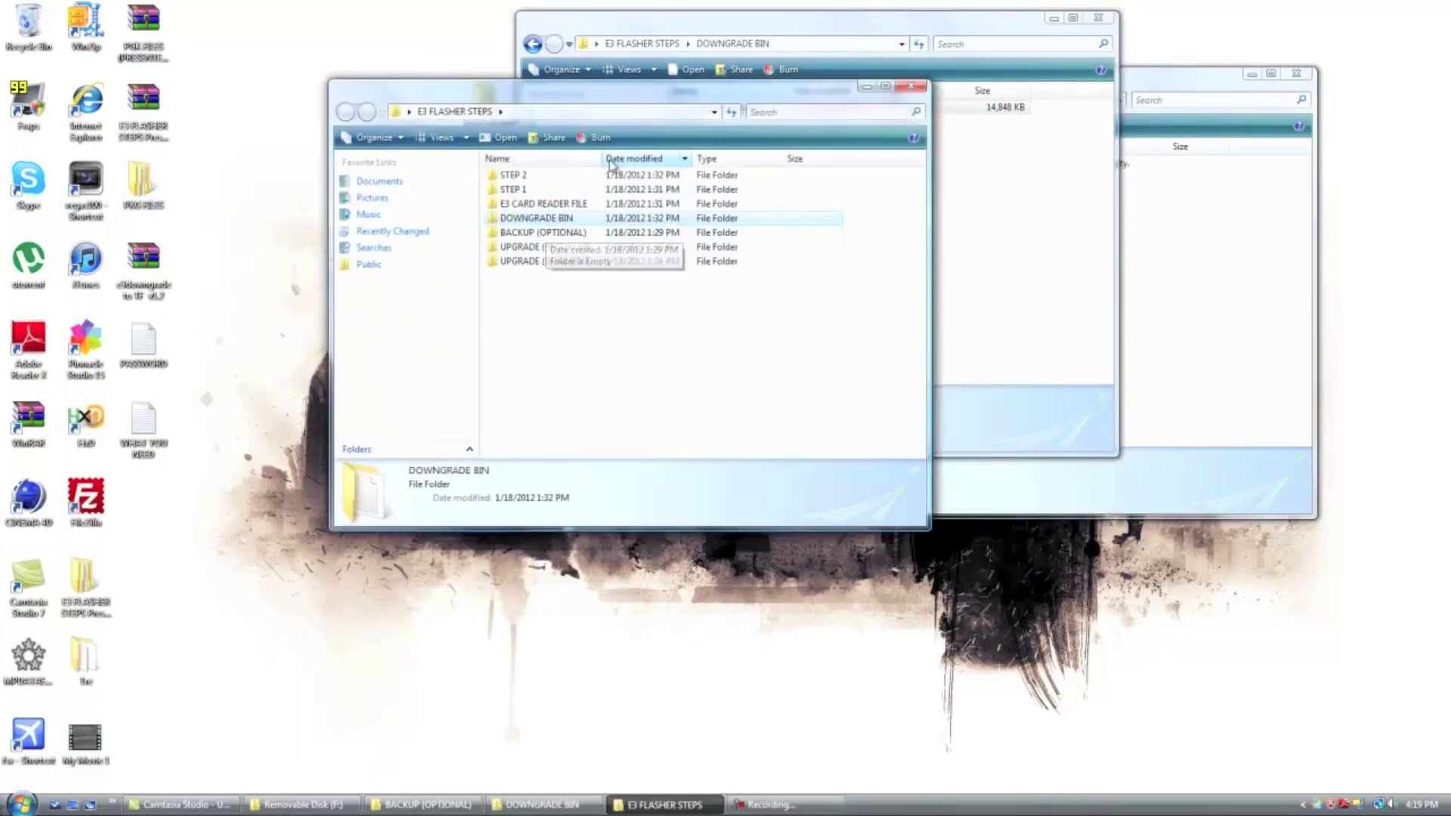
{"action": "left_click", "coordinate": [871, 88]}
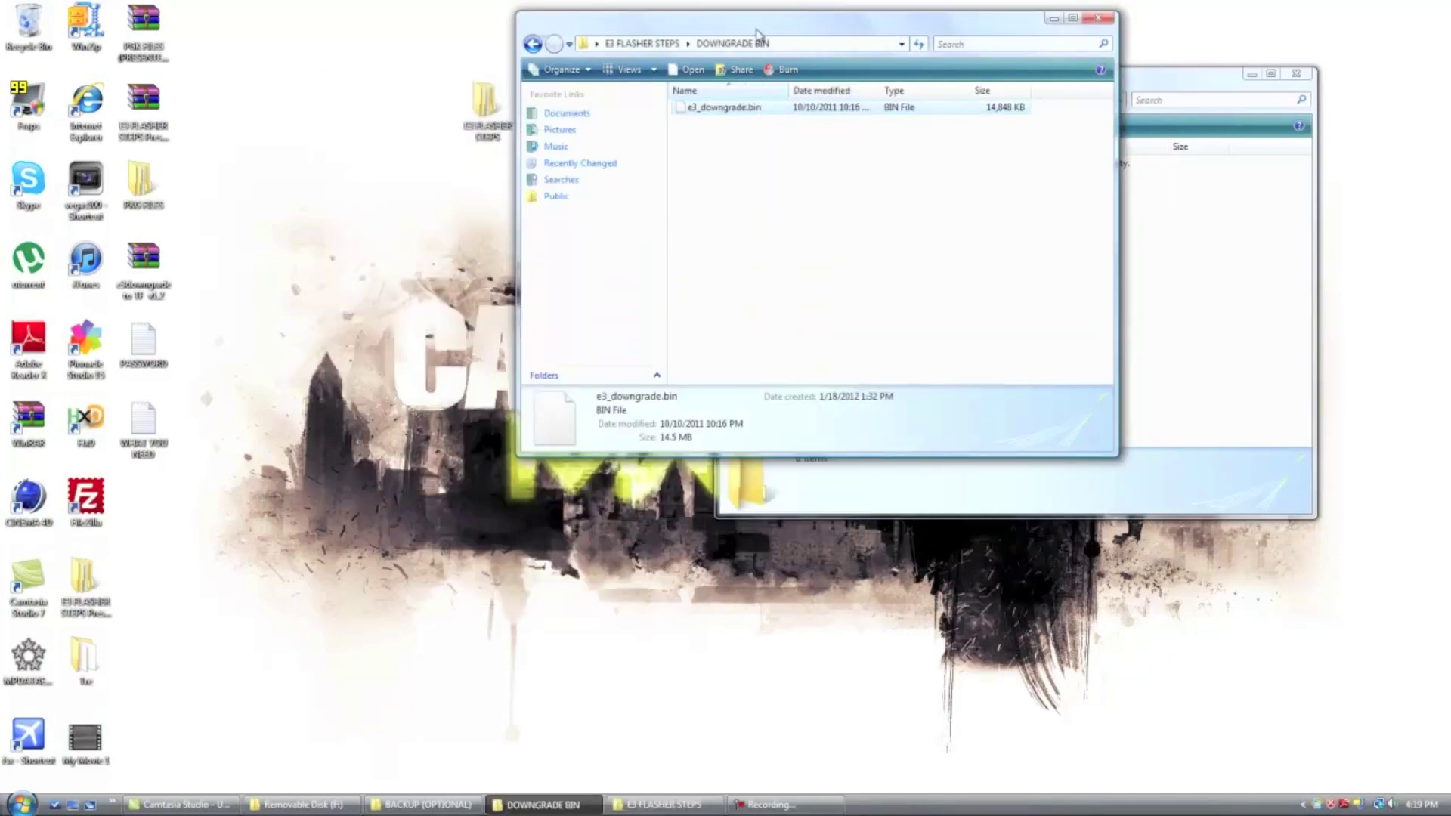
{"action": "left_click_drag", "start_coordinate": [757, 28], "coordinate": [327, 28]}
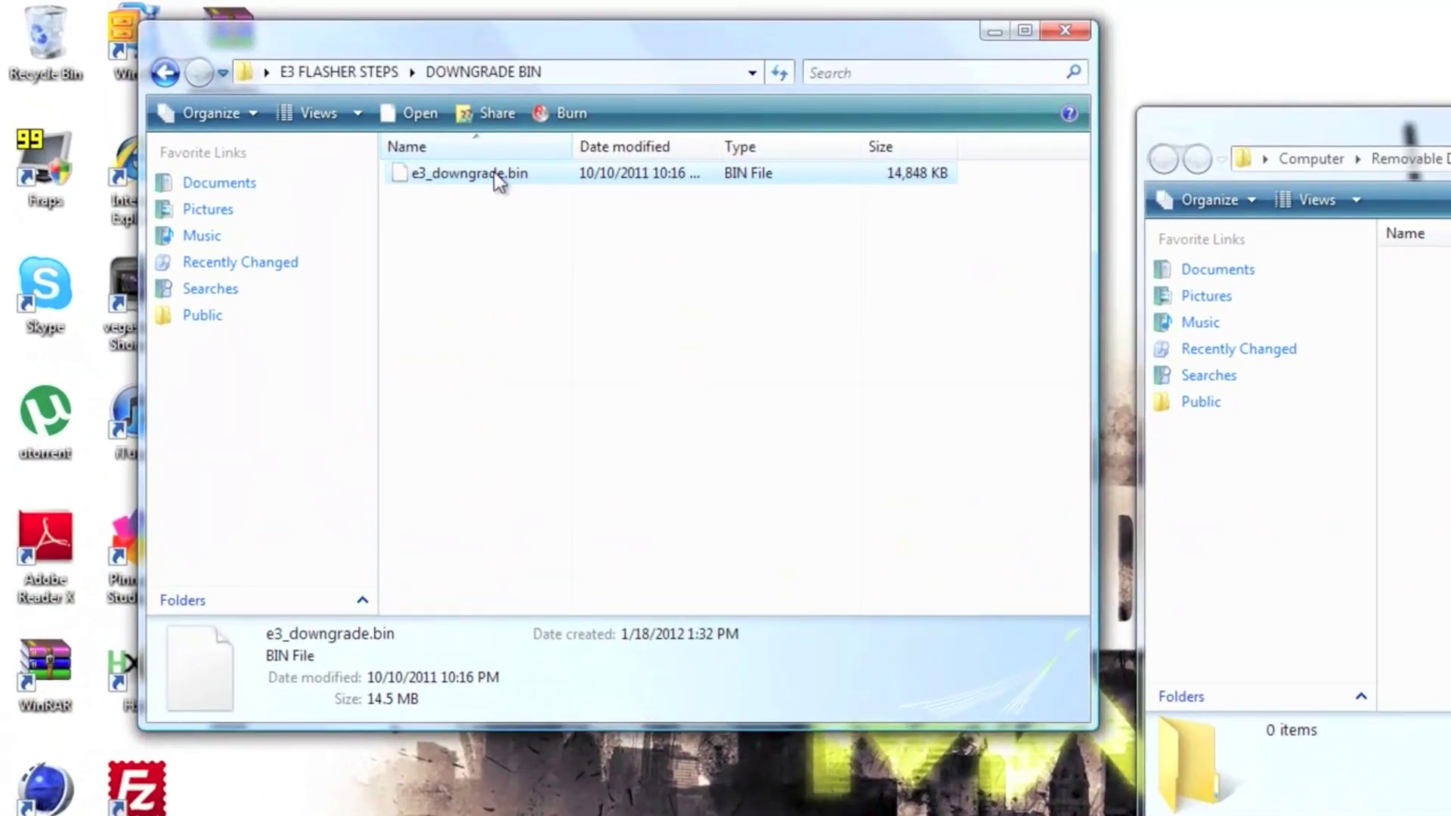
Copy e3_downgrade.bin onto Removable Disk (F:) and close the DOWNGRADE BIN window
{"action": "left_click_drag", "start_coordinate": [317, 110], "coordinate": [485, 114]}
{"action": "left_click_drag", "start_coordinate": [579, 166], "coordinate": [1369, 361]}
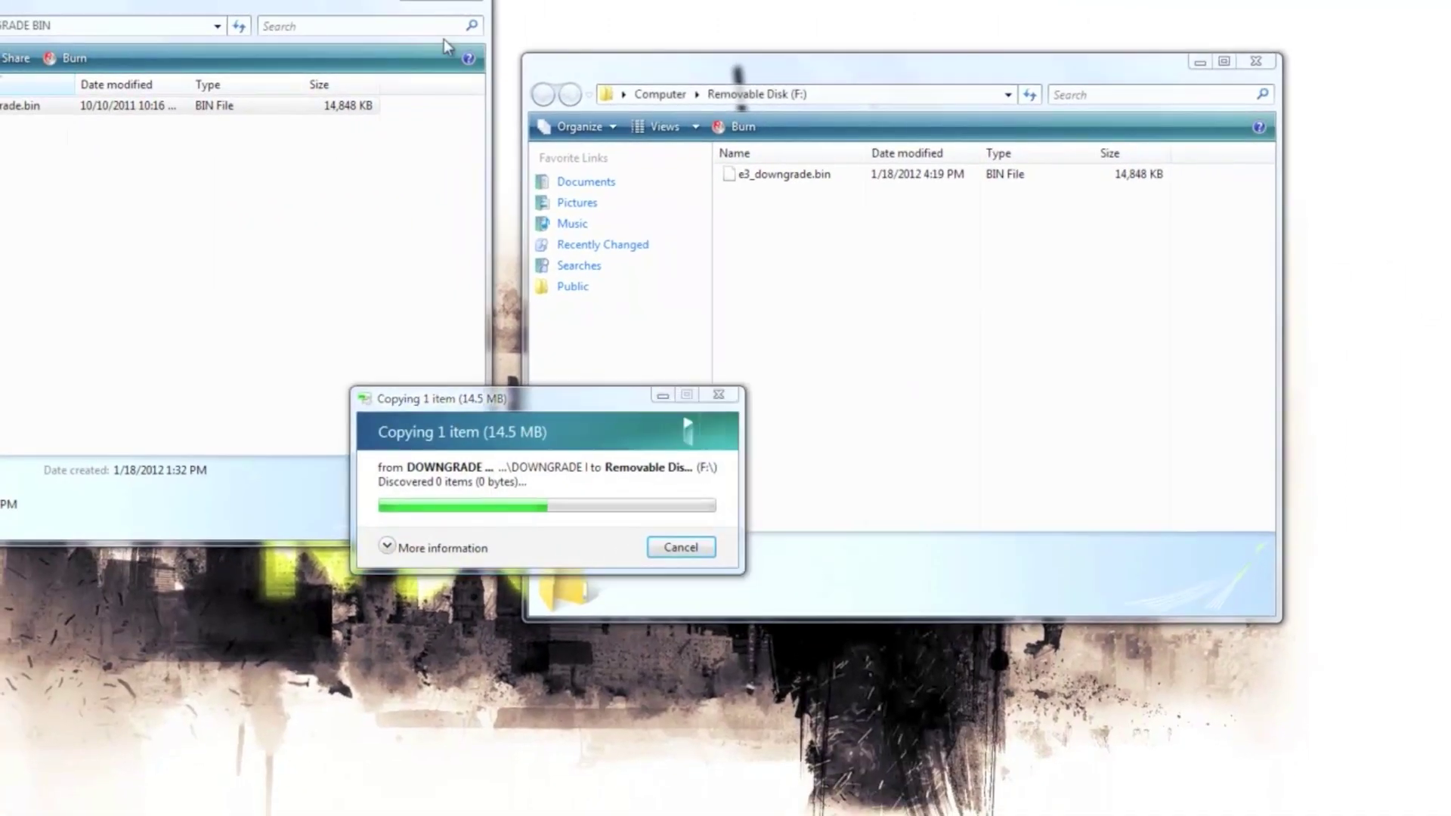
{"action": "left_click", "coordinate": [481, 2]}
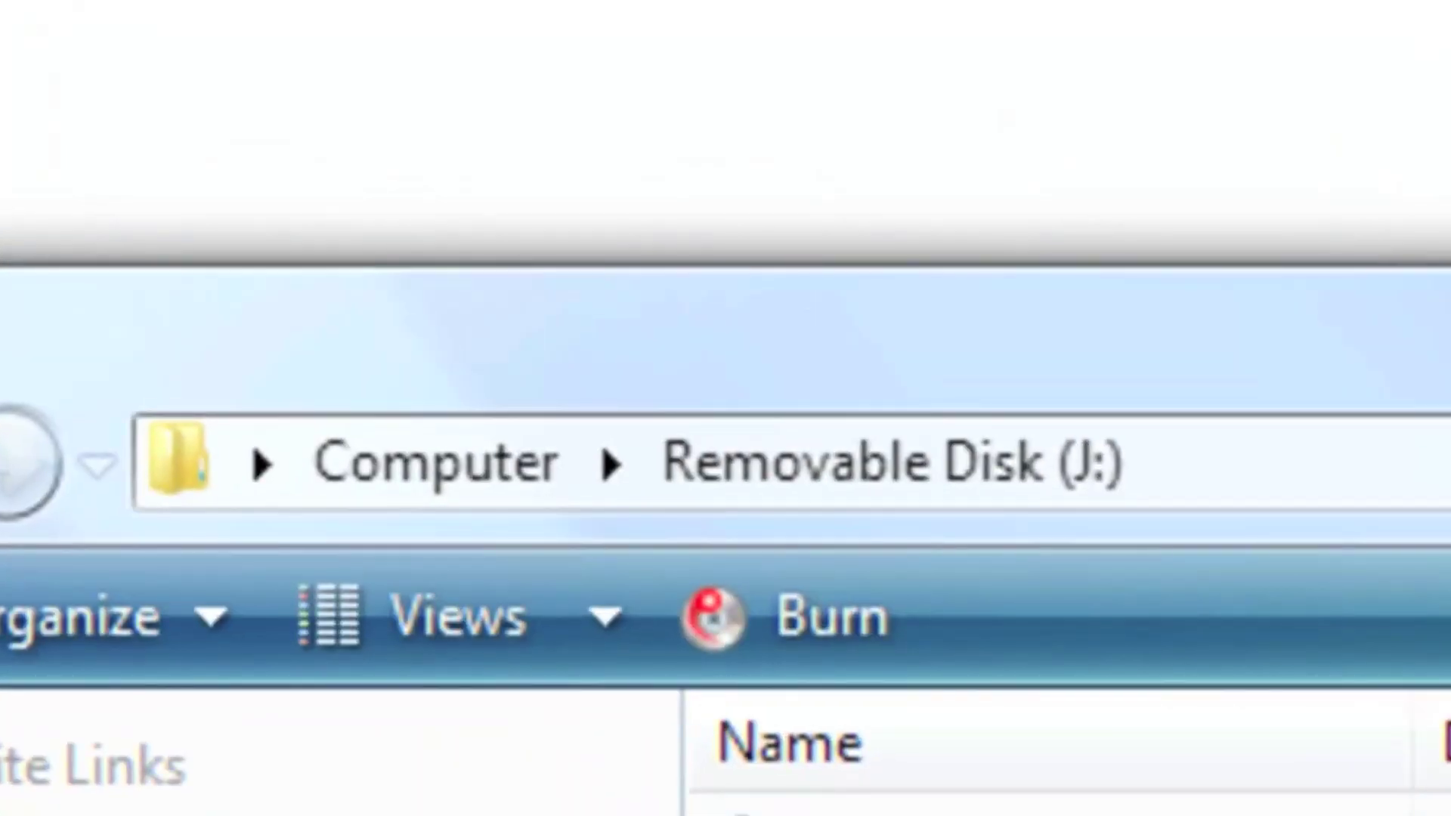
Close the Removable Disk (J:) window and bring up the E3Upgrader (L:) drive window
{"action": "key", "text": "super+e"}
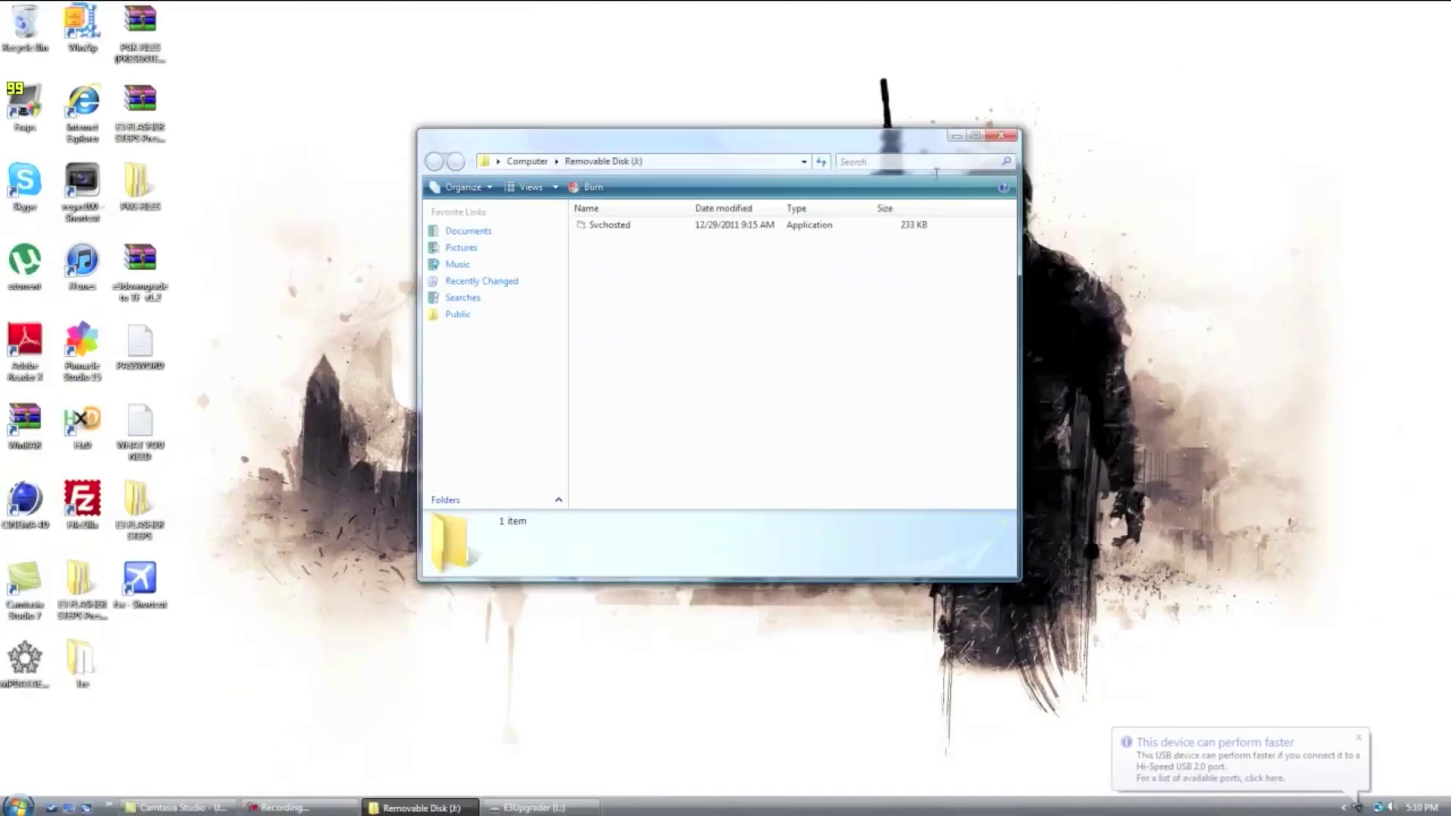
{"action": "left_click", "coordinate": [1001, 136]}
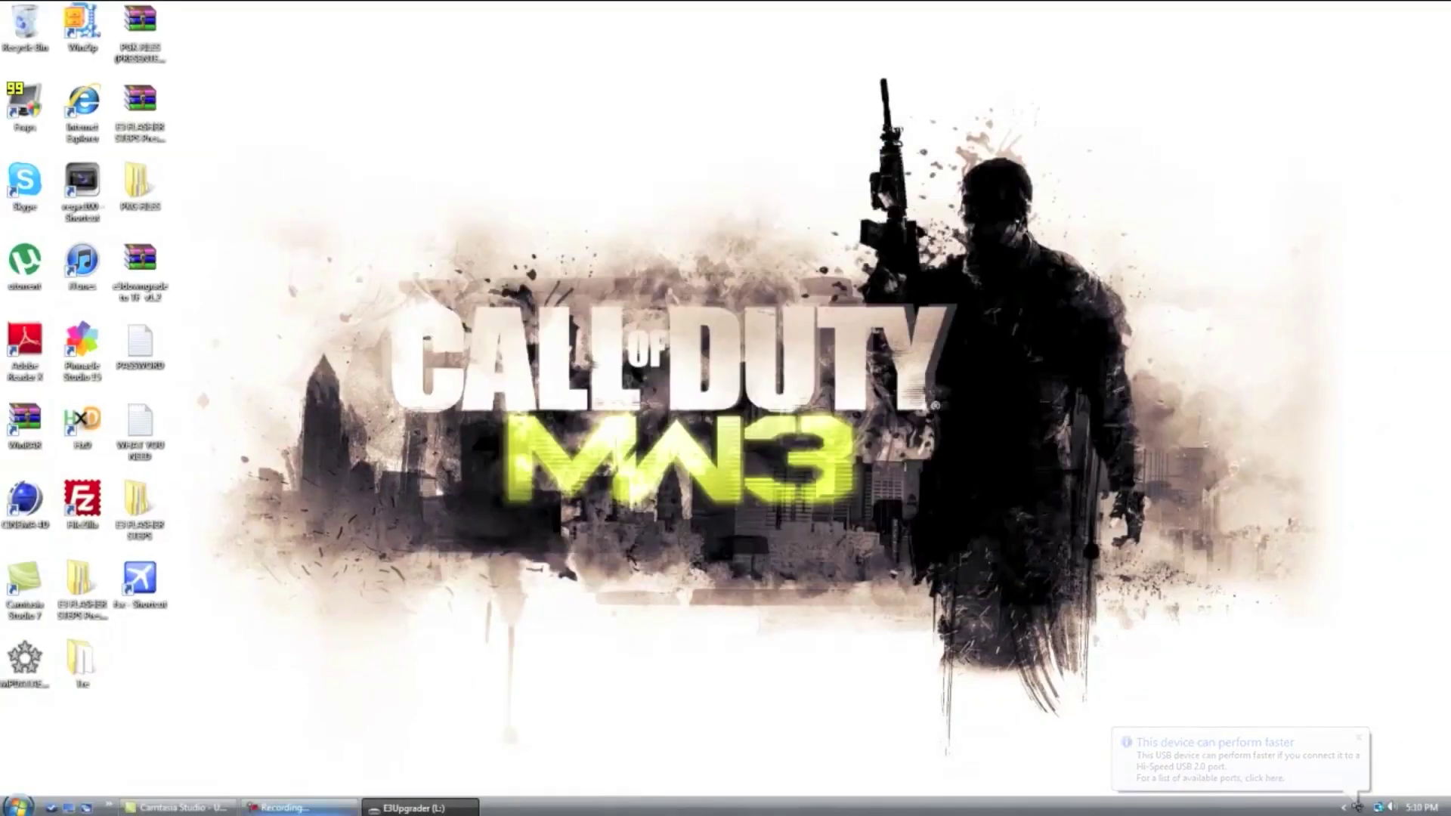
{"action": "left_click", "coordinate": [421, 809]}
{"action": "left_click_drag", "start_coordinate": [866, 262], "coordinate": [911, 209]}
{"action": "left_click", "coordinate": [372, 492]}
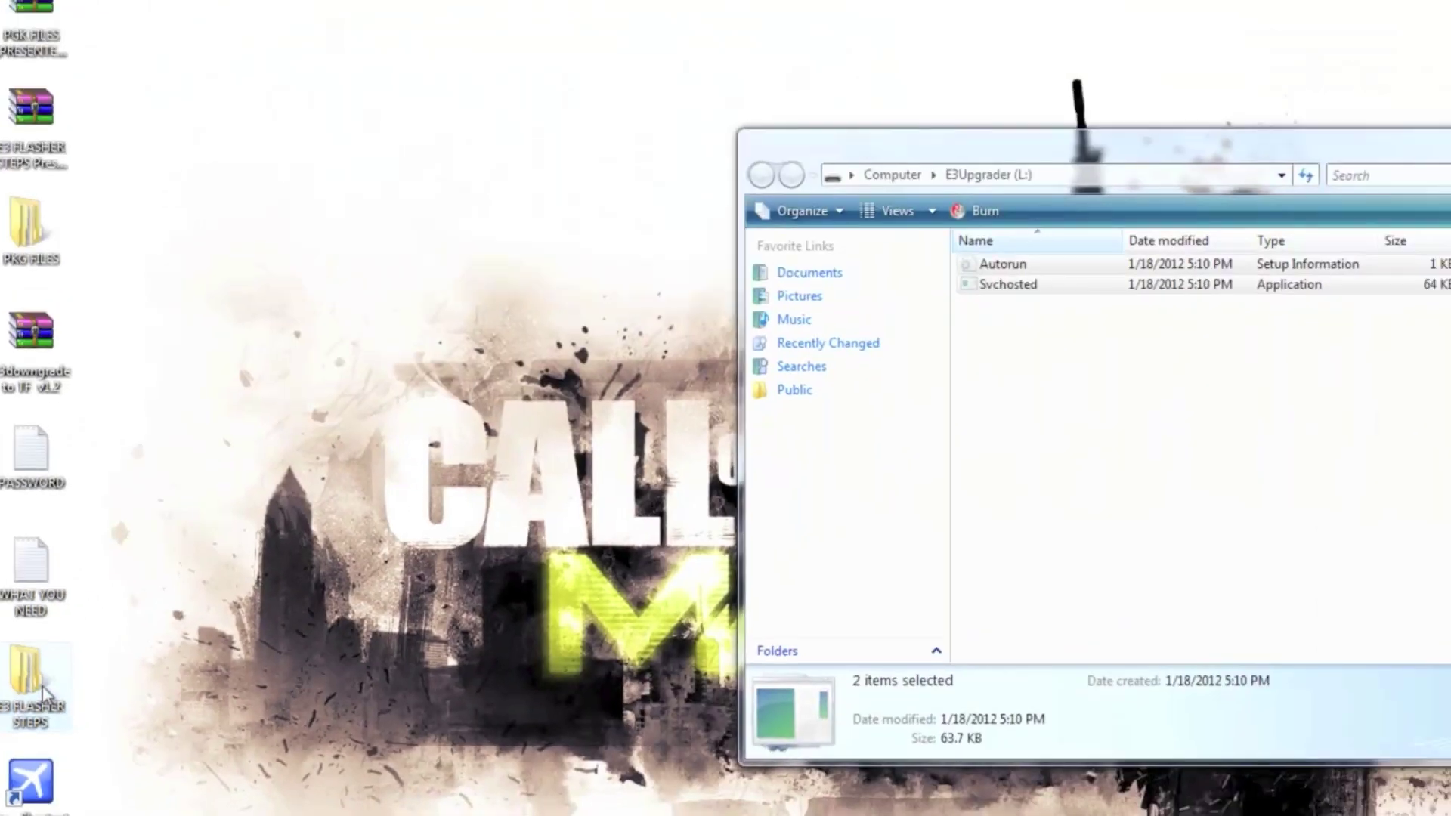
Open E3 FLASHER STEPS > E3 CARD READER FILE and position its window beside the drive
{"action": "double_click", "coordinate": [370, 582]}
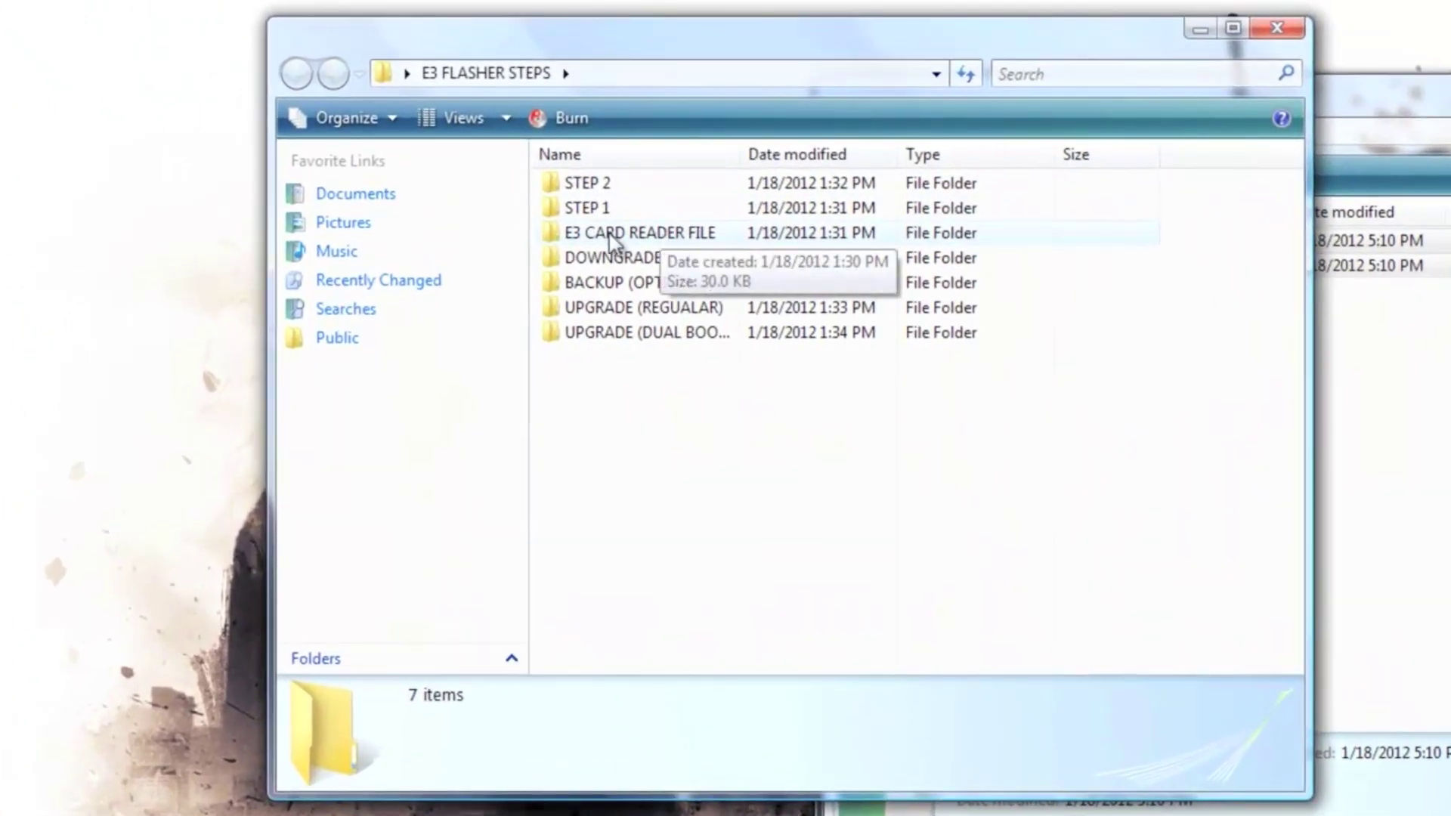
{"action": "double_click", "coordinate": [686, 234]}
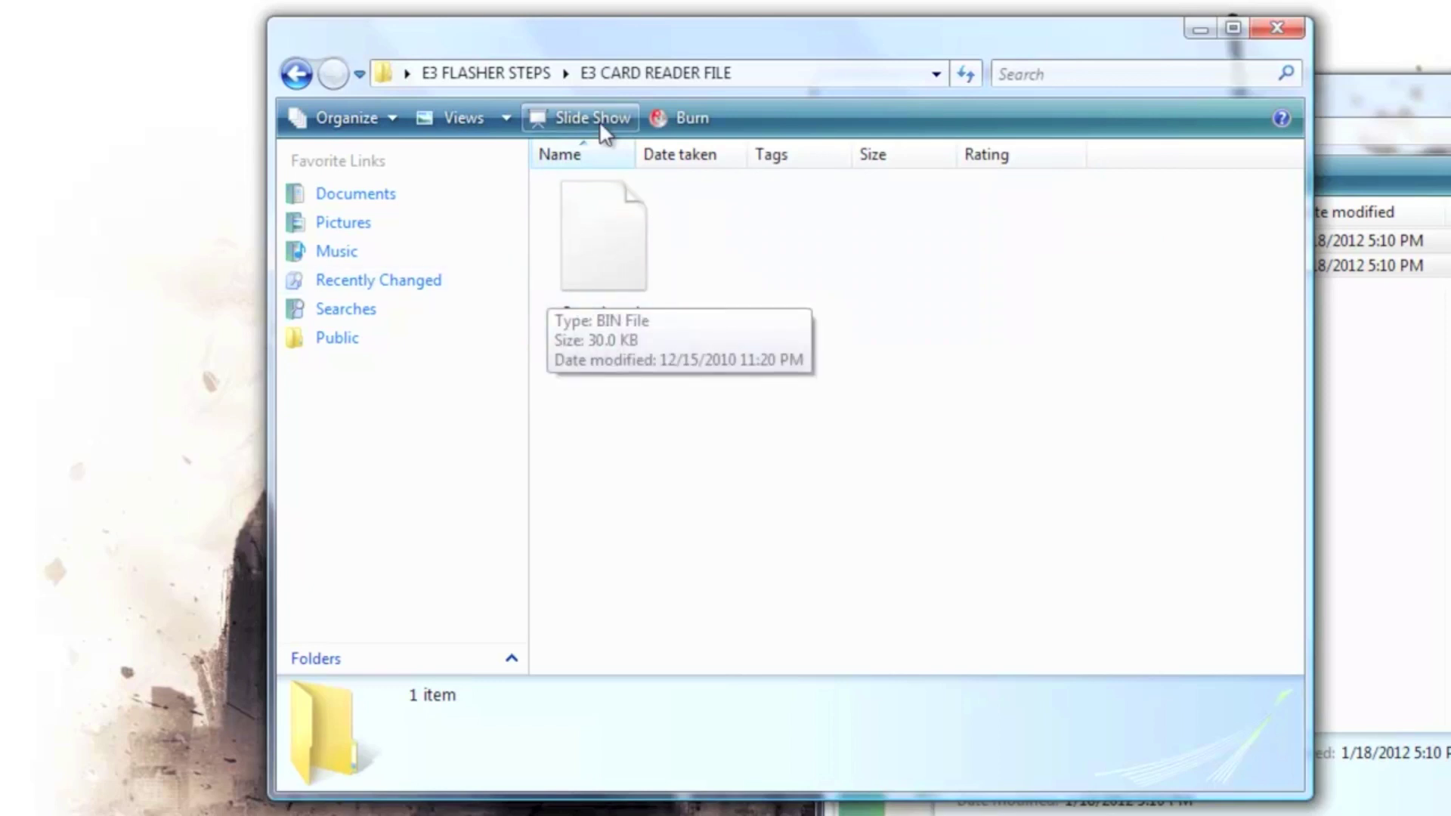
{"action": "left_click_drag", "start_coordinate": [531, 36], "coordinate": [117, 52]}
{"action": "left_click_drag", "start_coordinate": [1177, 351], "coordinate": [1199, 235]}
Permanently delete Autorun and Svchosted from the E3Upgrader (L:) drive
{"action": "left_click_drag", "start_coordinate": [991, 201], "coordinate": [990, 201]}
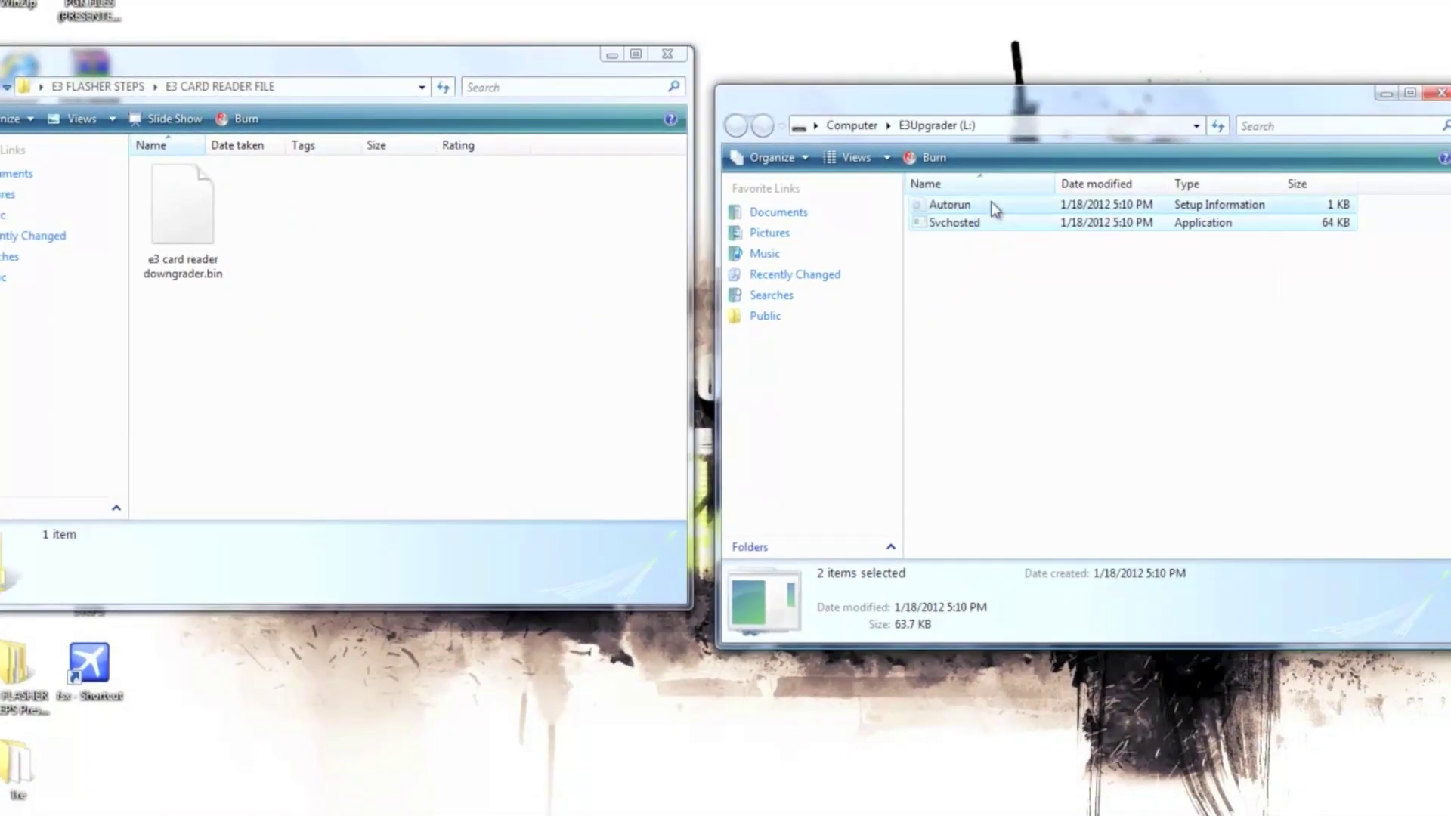
{"action": "key", "text": "Delete"}
{"action": "key", "text": "Return"}
Paste e3 card reader downgrader.bin onto E3Upgrader (L:) and close the E3 CARD READER FILE window
{"action": "left_click", "coordinate": [198, 241]}
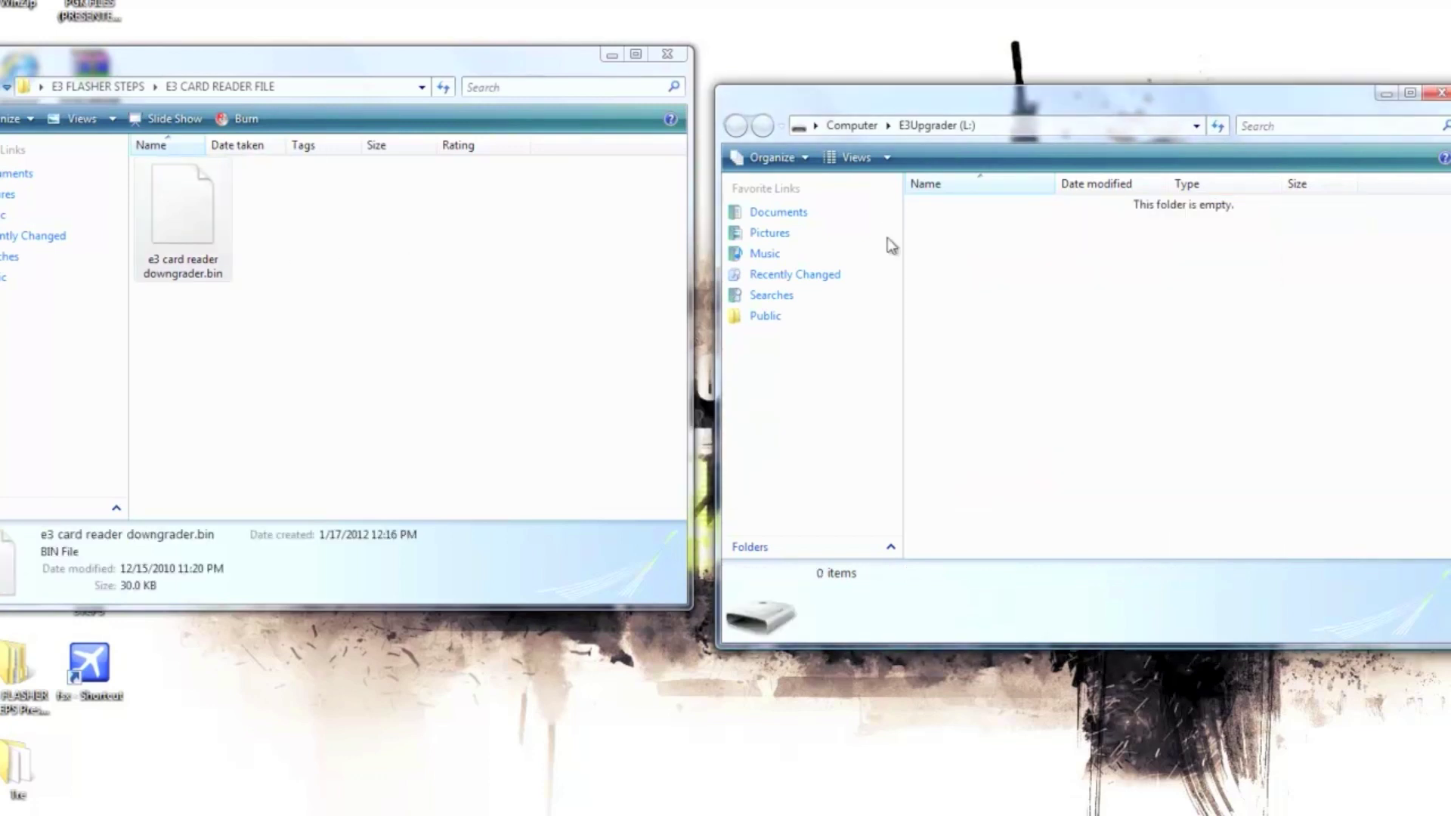
{"action": "left_click", "coordinate": [1011, 310]}
{"action": "key", "text": "ctrl+v"}
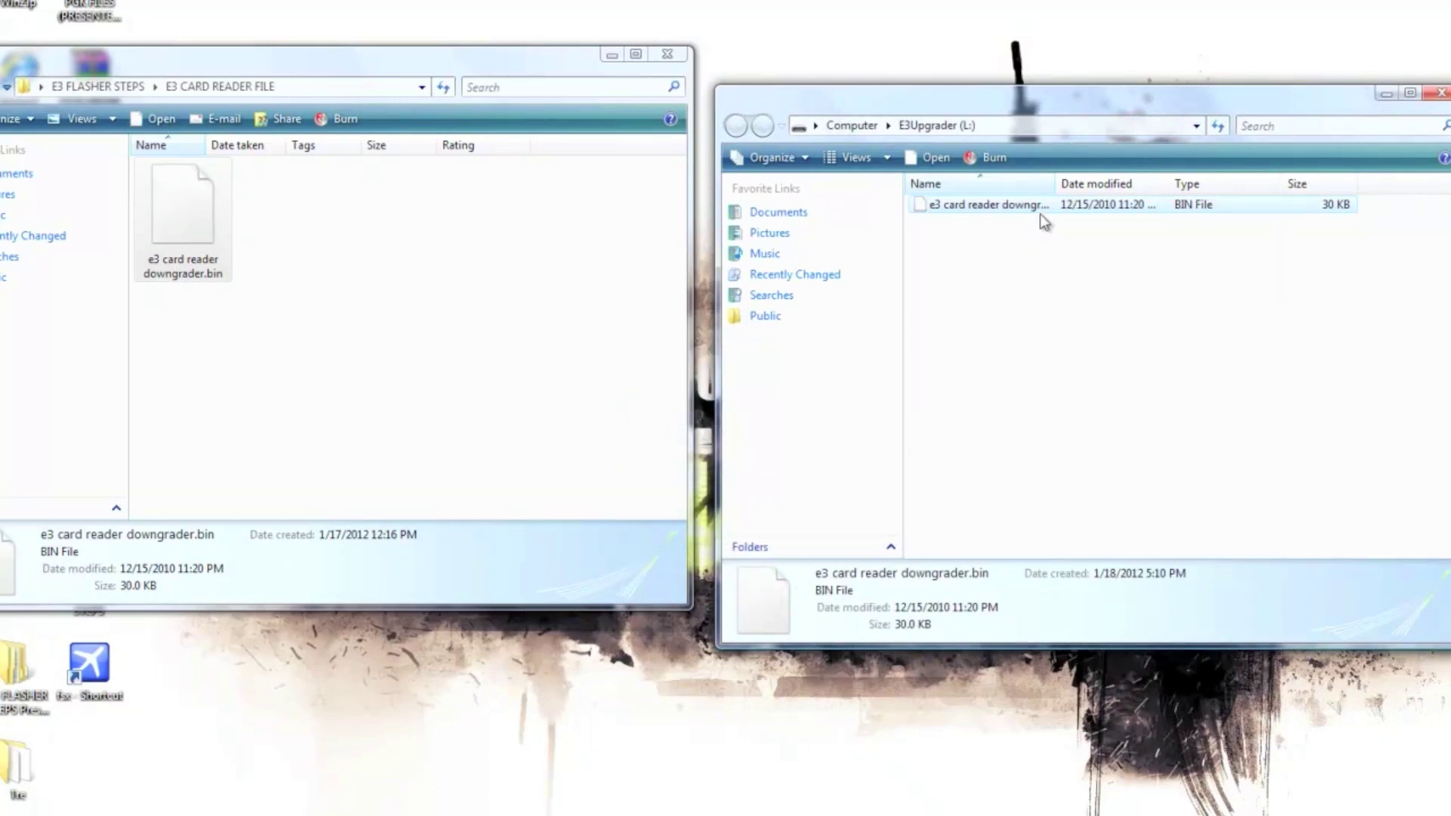
{"action": "left_click", "coordinate": [669, 60]}
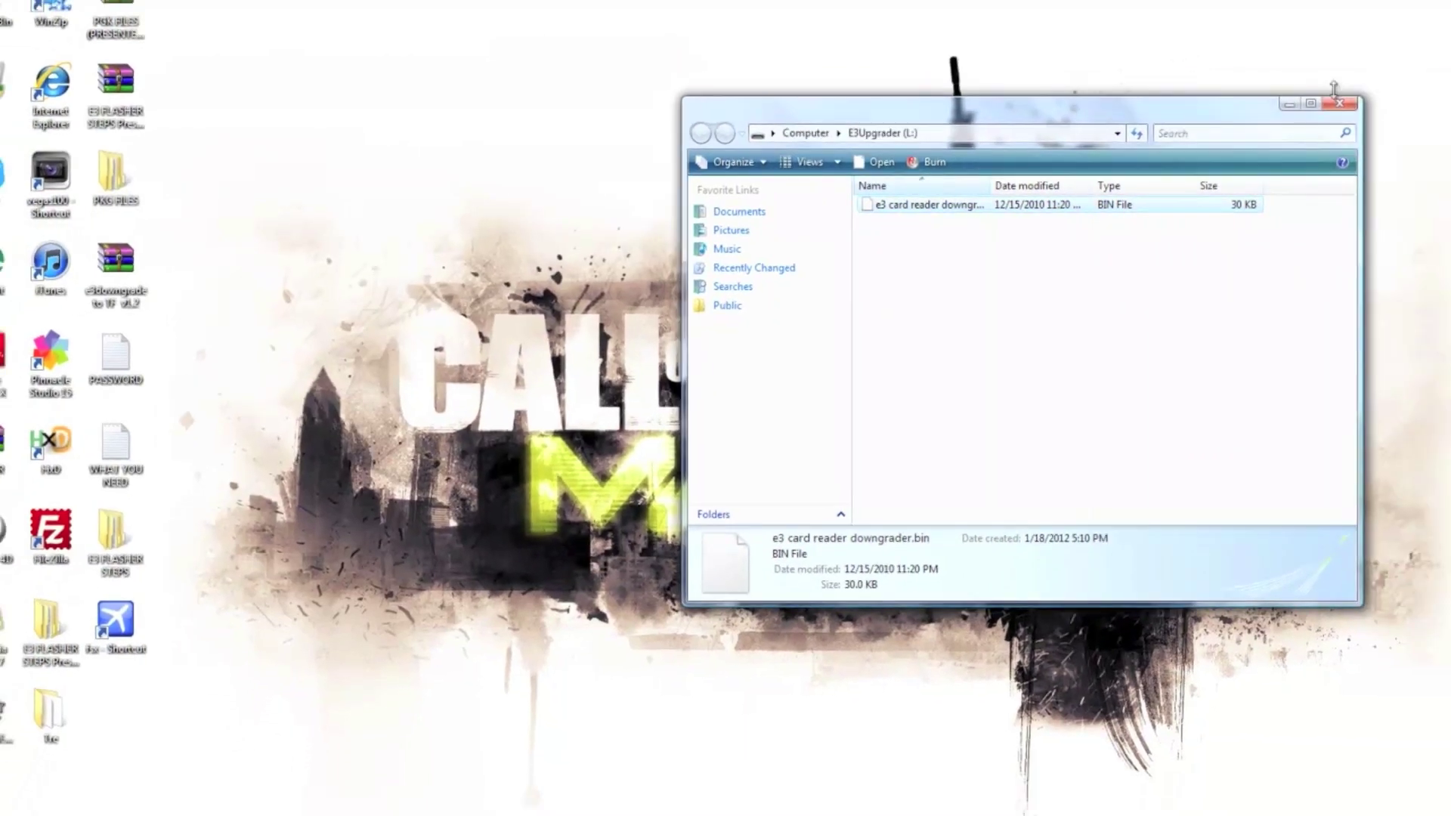
Close the E3Upgrader (L:) window, leaving only the desktop
{"action": "left_click", "coordinate": [1438, 94]}
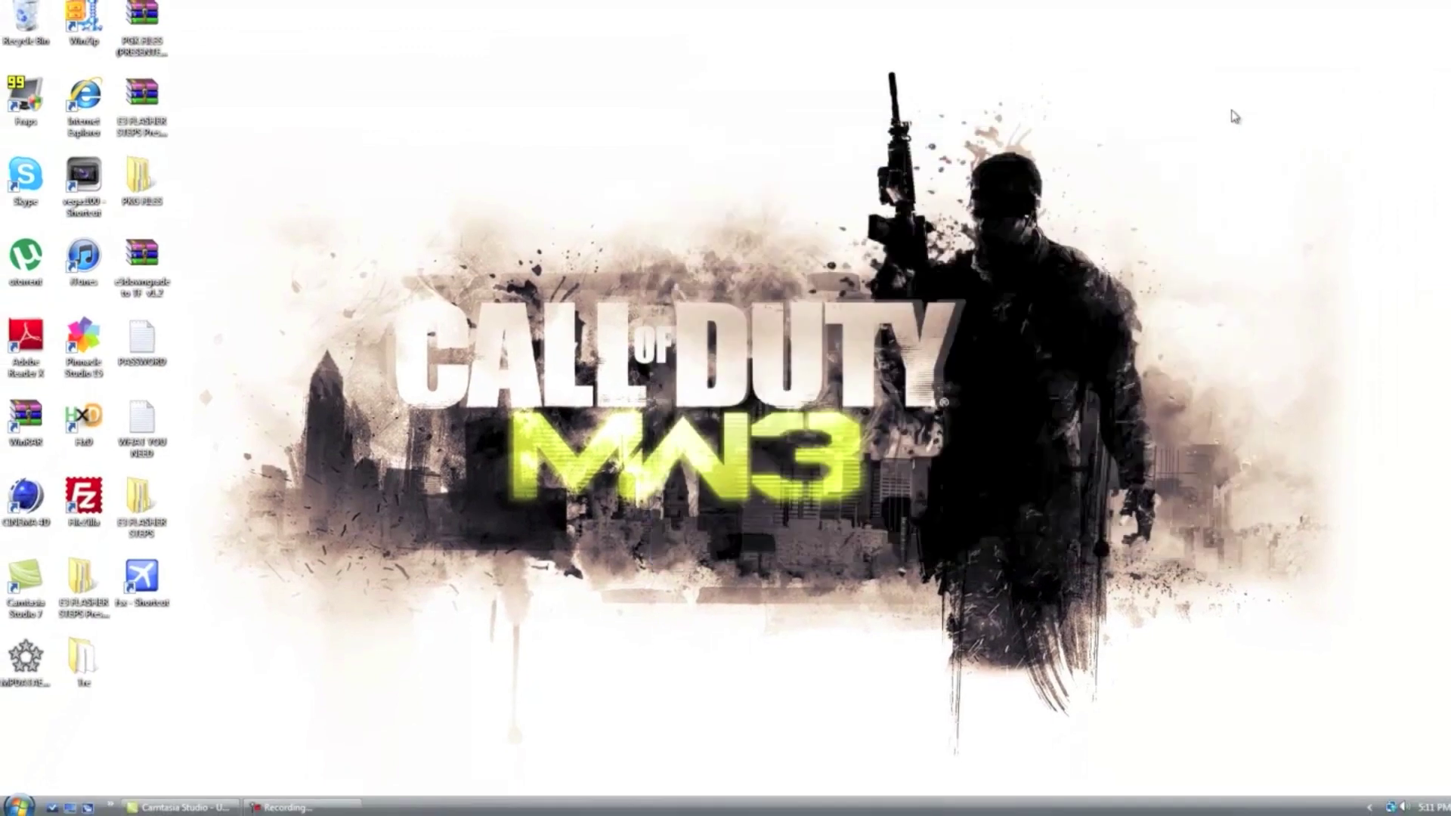